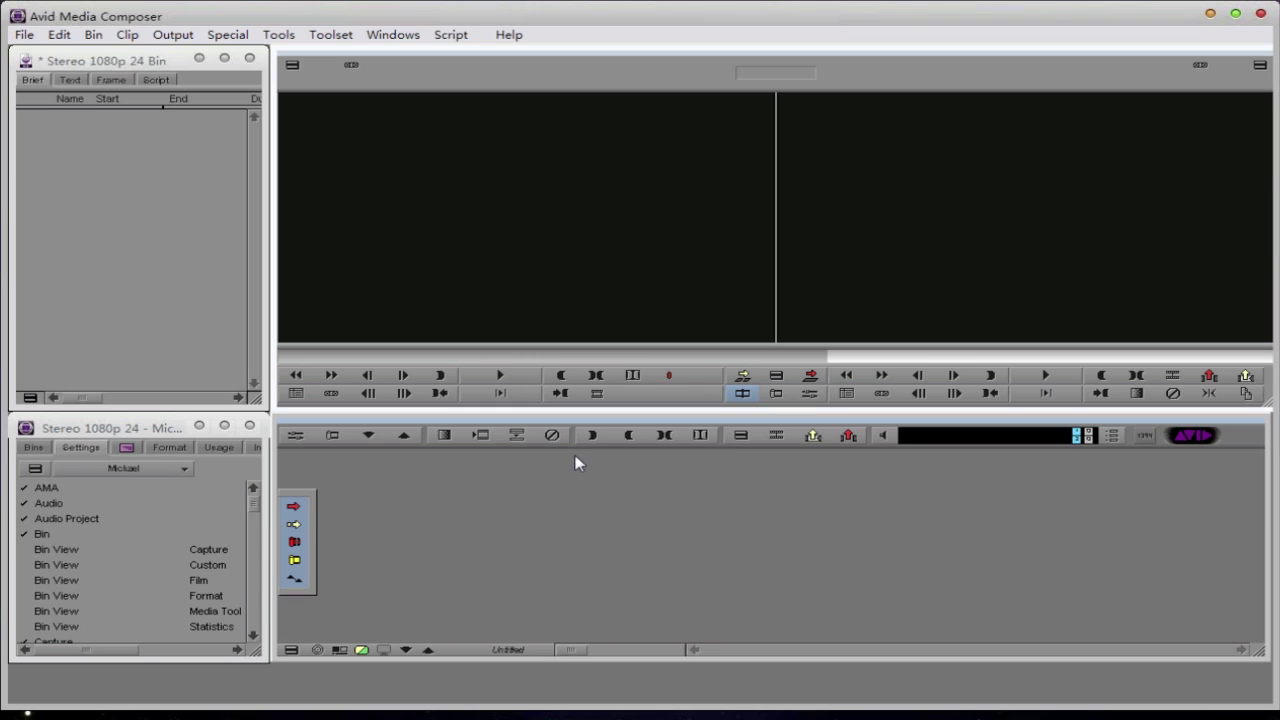
- From the bin's Import dialog, select Avid Stereo ALE_1080_24p.ALE in the Metafuze Output folder
click(135, 192)
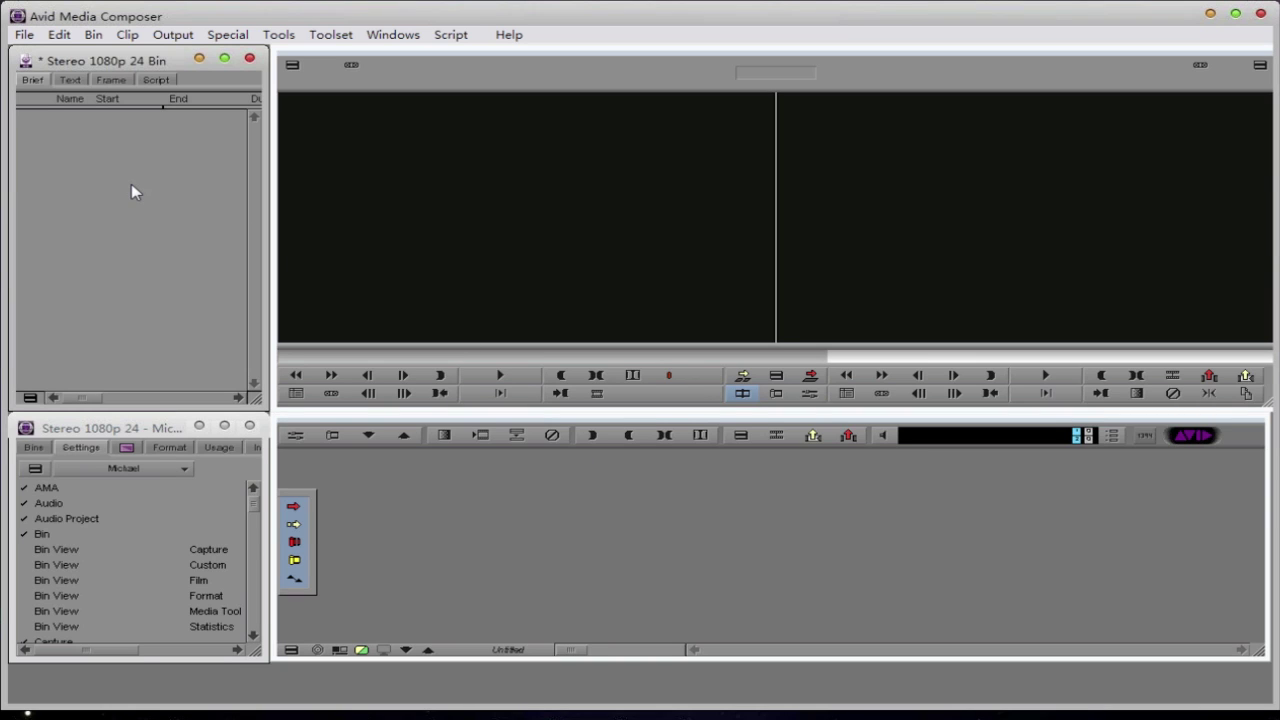
right_click(131, 185)
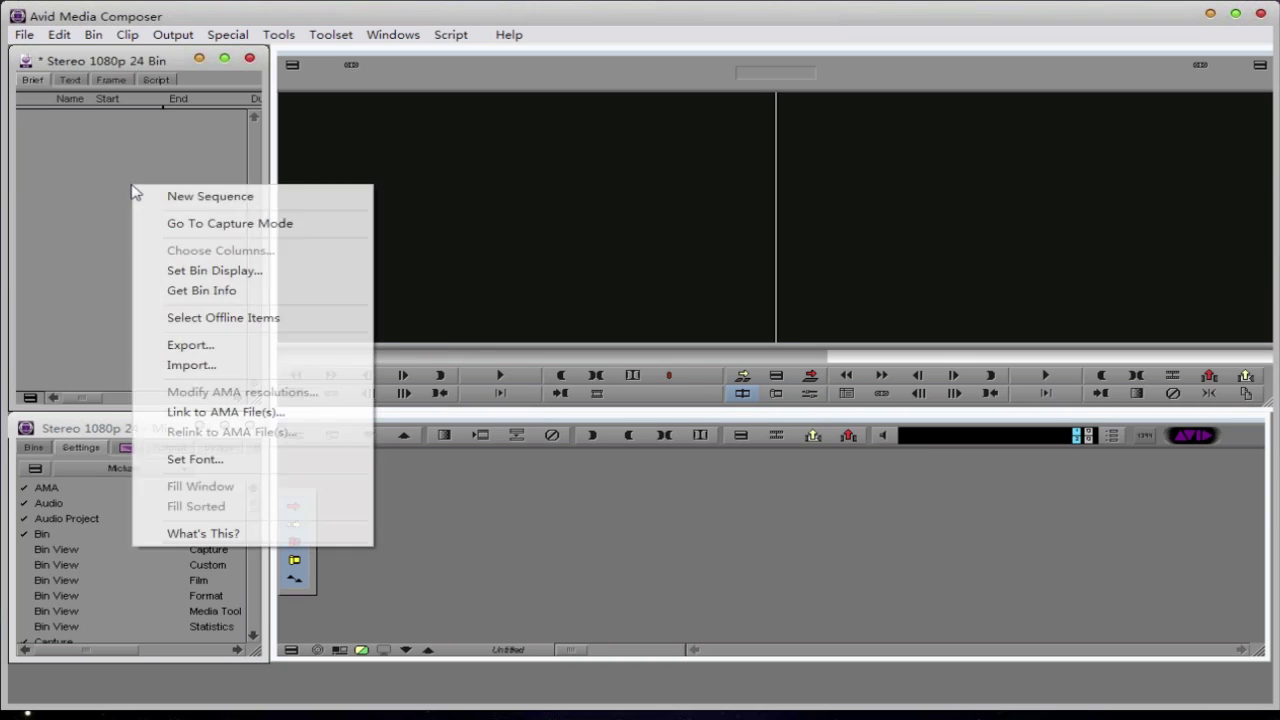
click(229, 365)
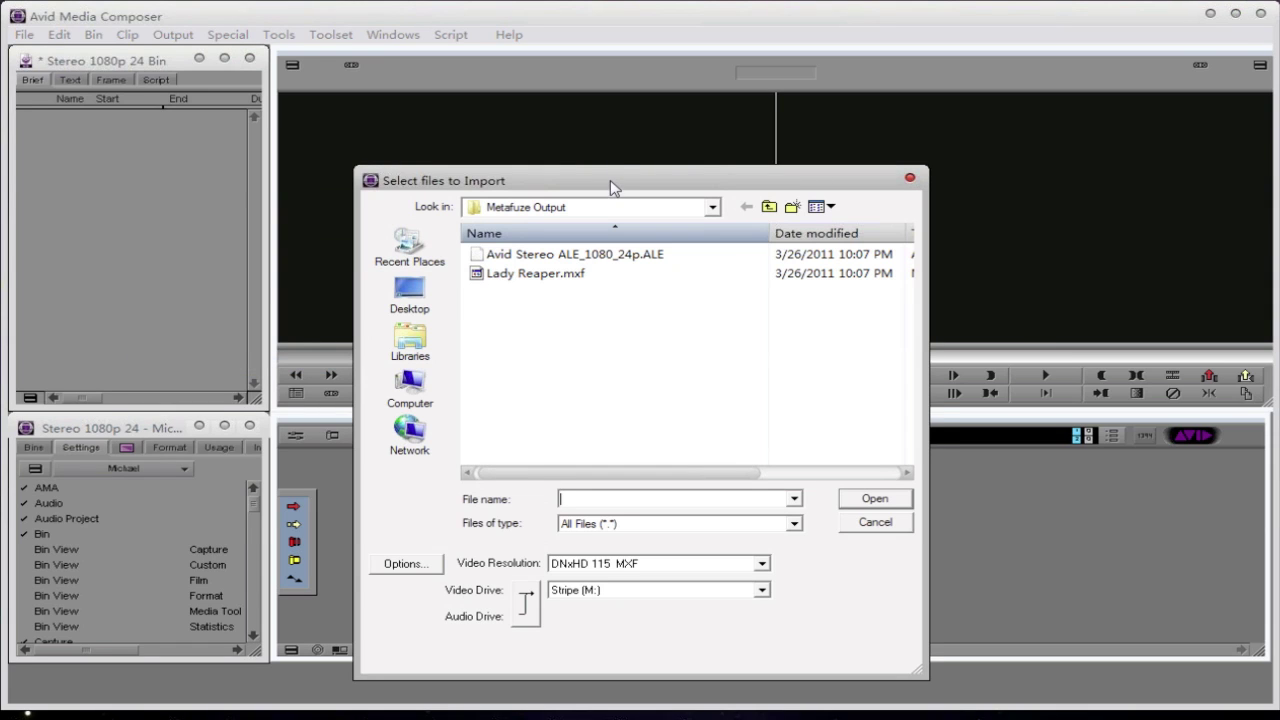
drag(614, 181, 595, 128)
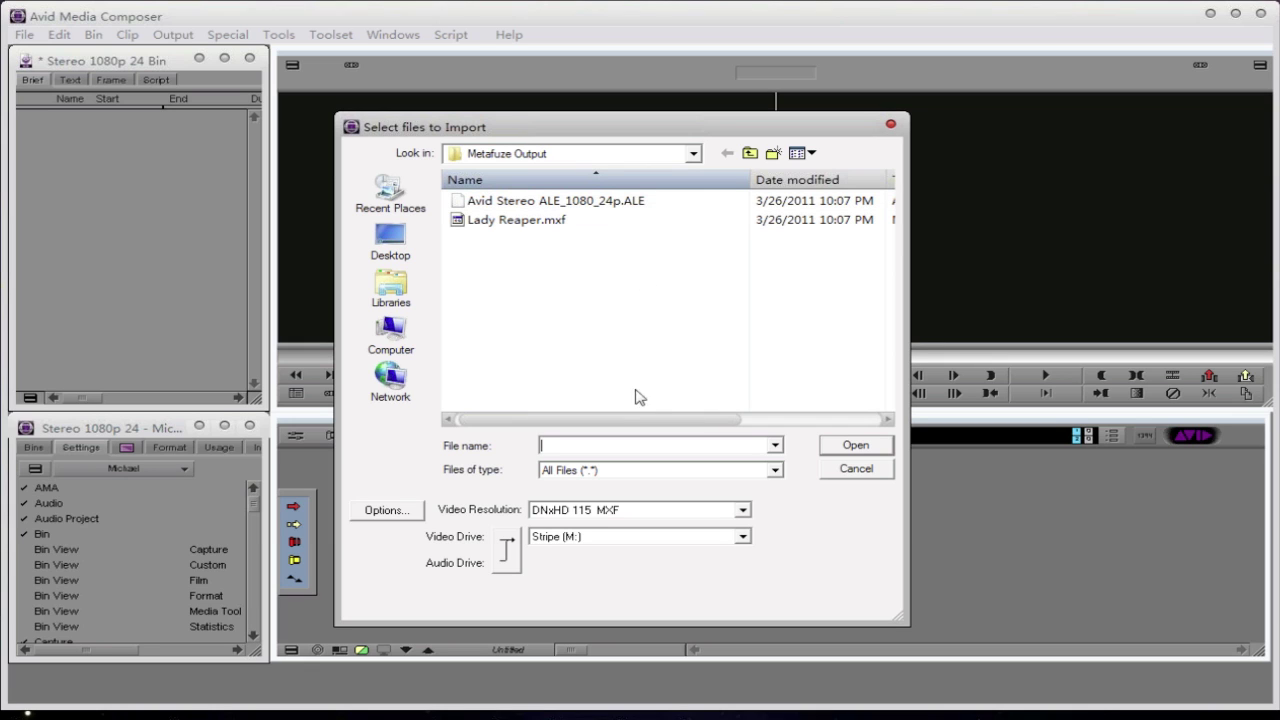
drag(624, 422, 760, 430)
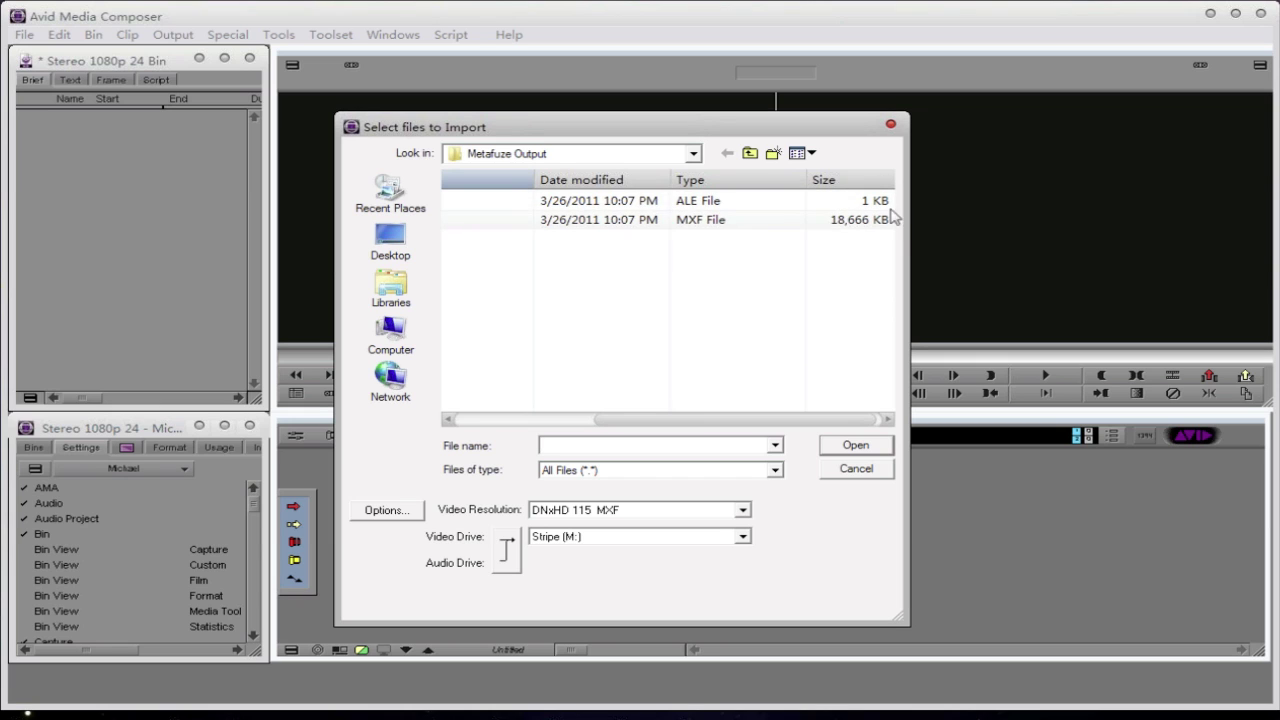
drag(791, 420, 640, 432)
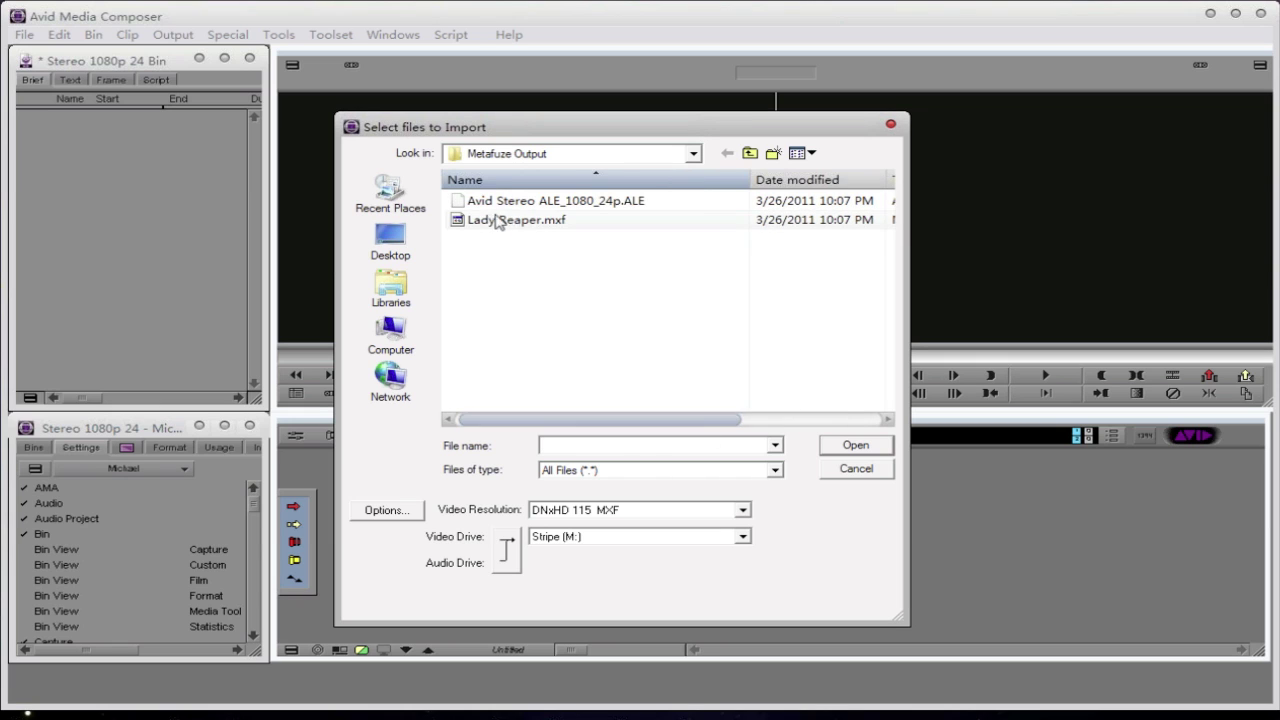
click(540, 201)
- Finish the ALE import, review the bin's metadata columns, then load and scrub Lady Reaper in the Source monitor
click(876, 447)
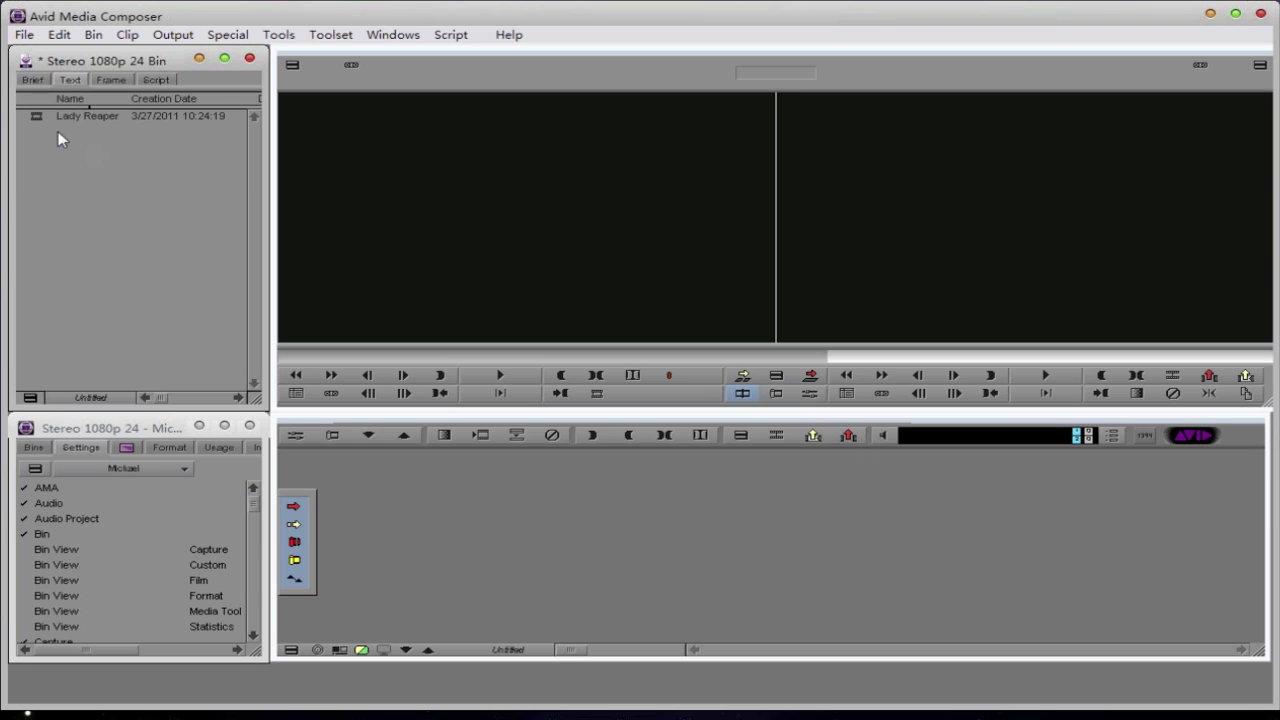
drag(260, 404, 996, 406)
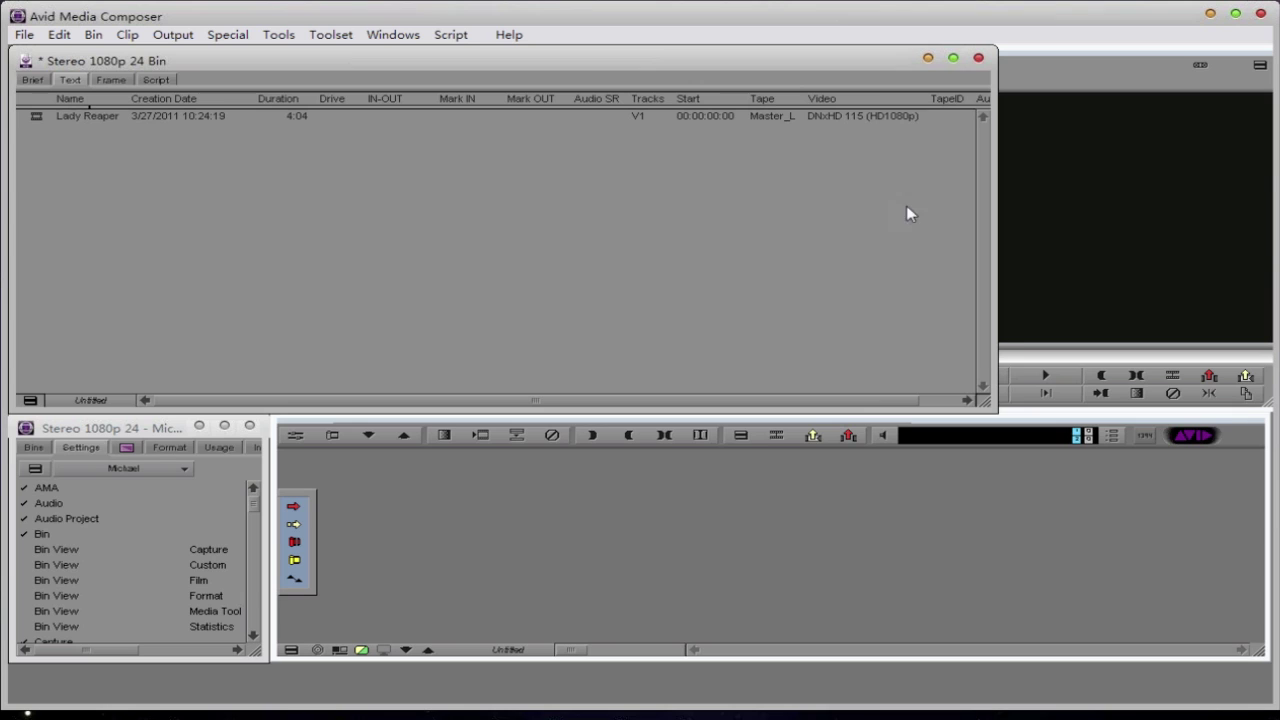
drag(988, 402, 252, 393)
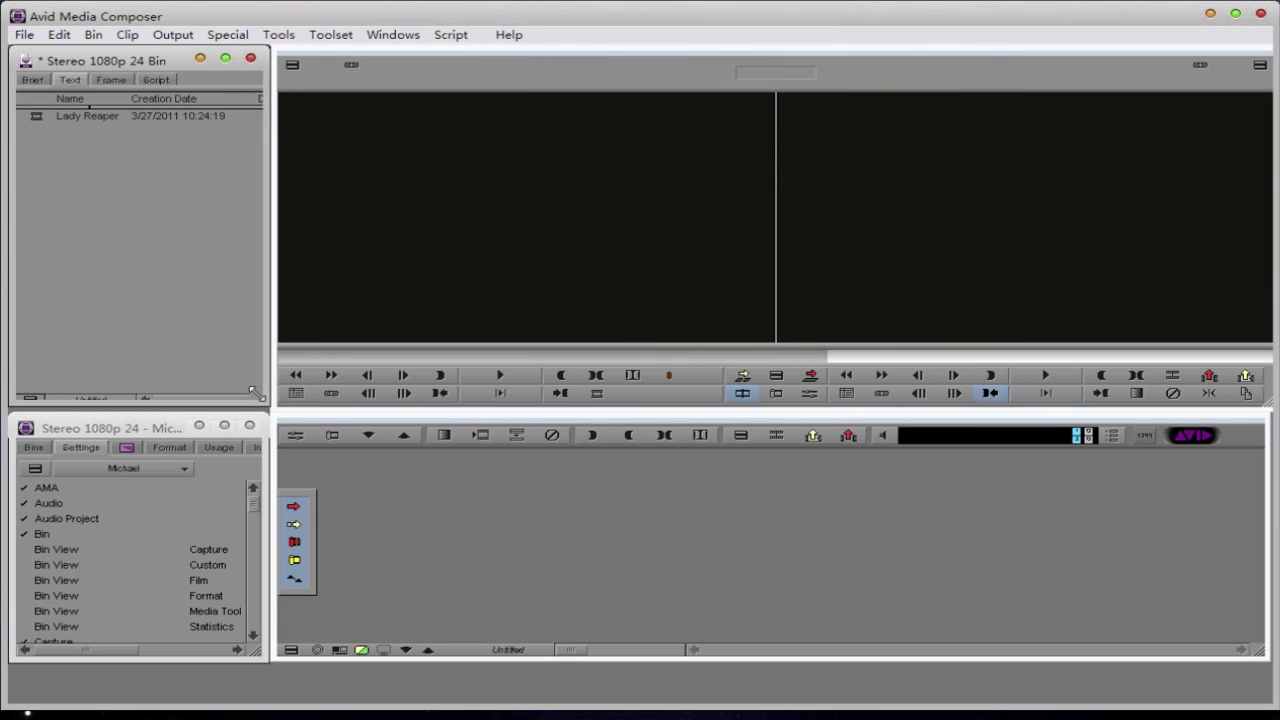
double_click(33, 117)
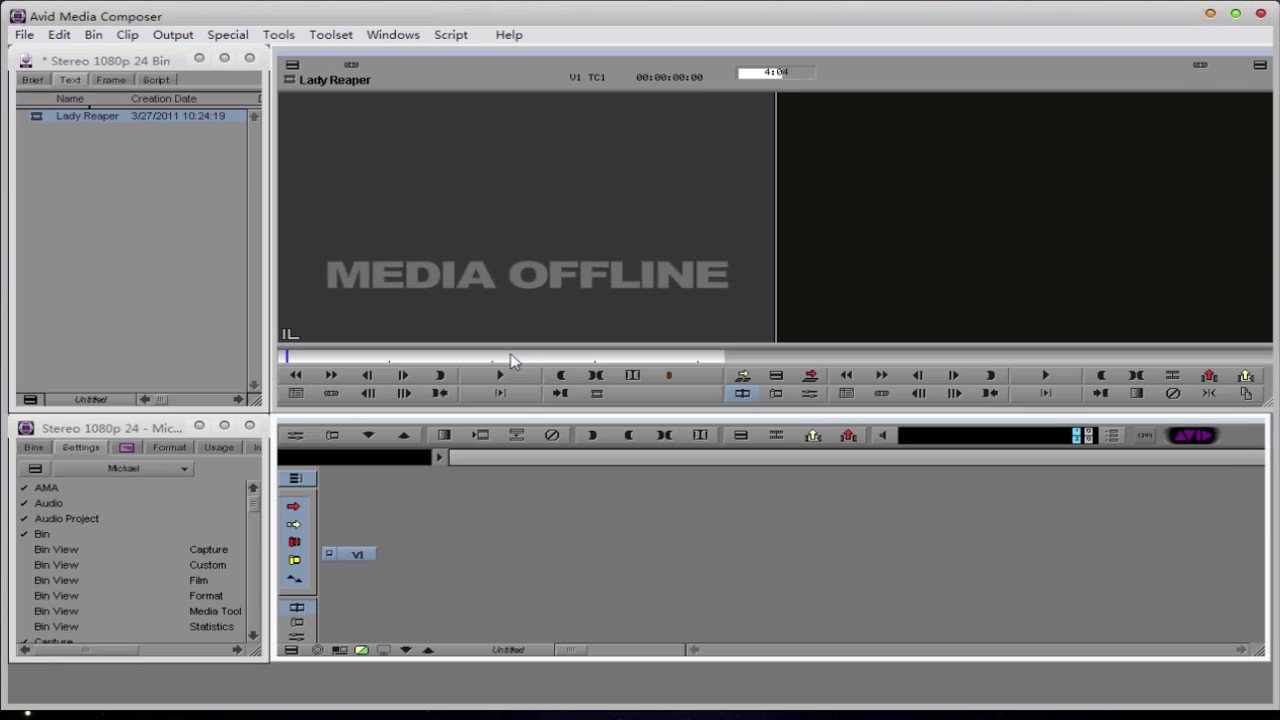
drag(509, 353, 358, 362)
- Minimize Media Composer and browse the right Explorer window to Stripe (M:)\Avid MediaFiles\MXF\1
click(1210, 15)
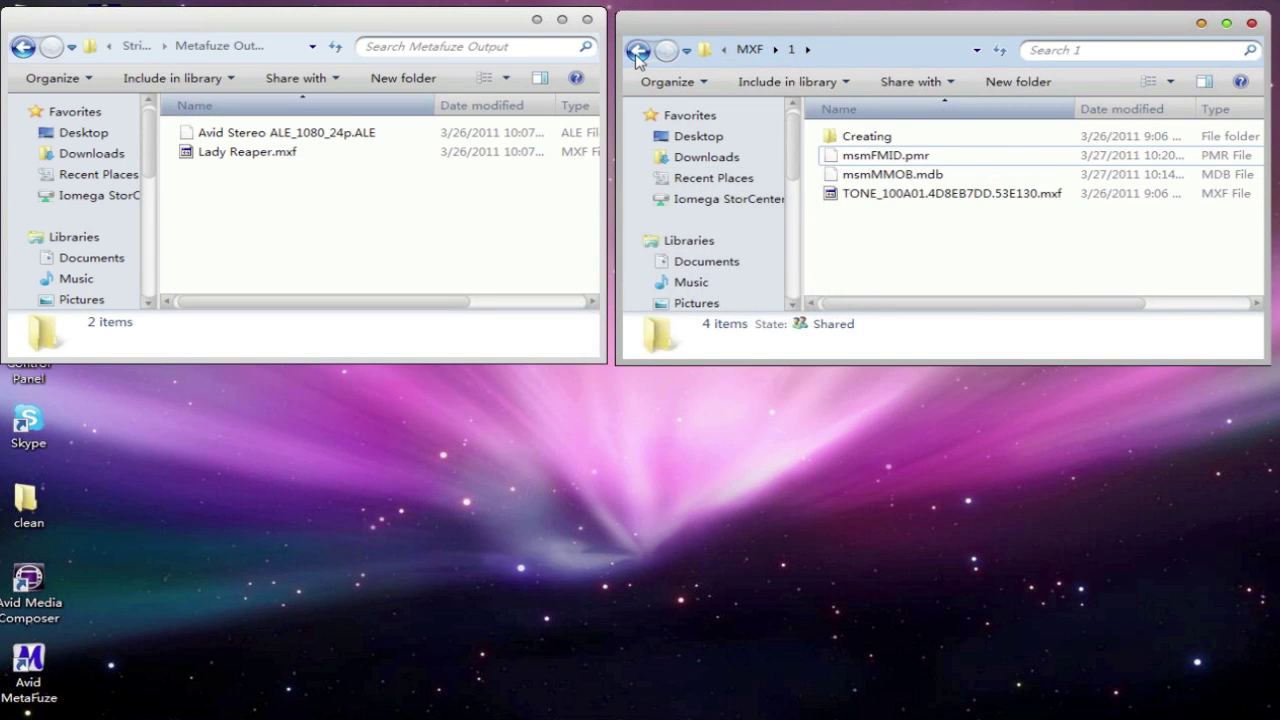
click(637, 52)
click(637, 52)
click(636, 52)
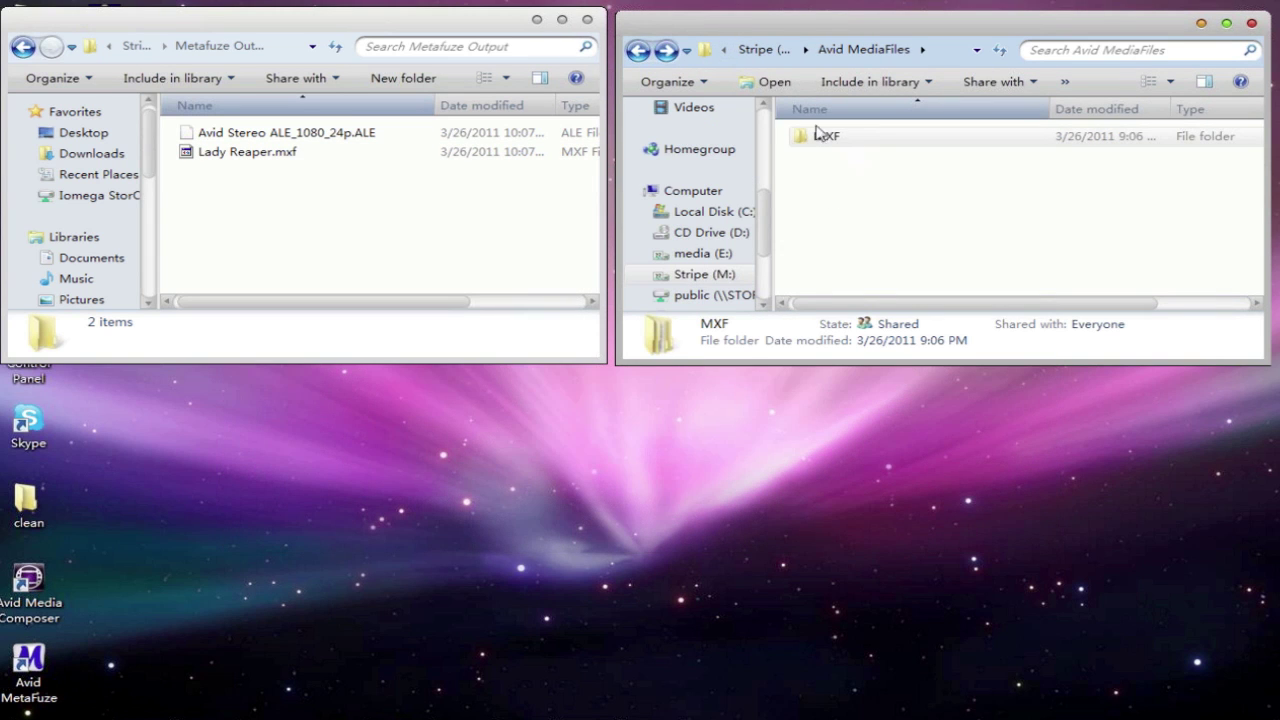
click(636, 52)
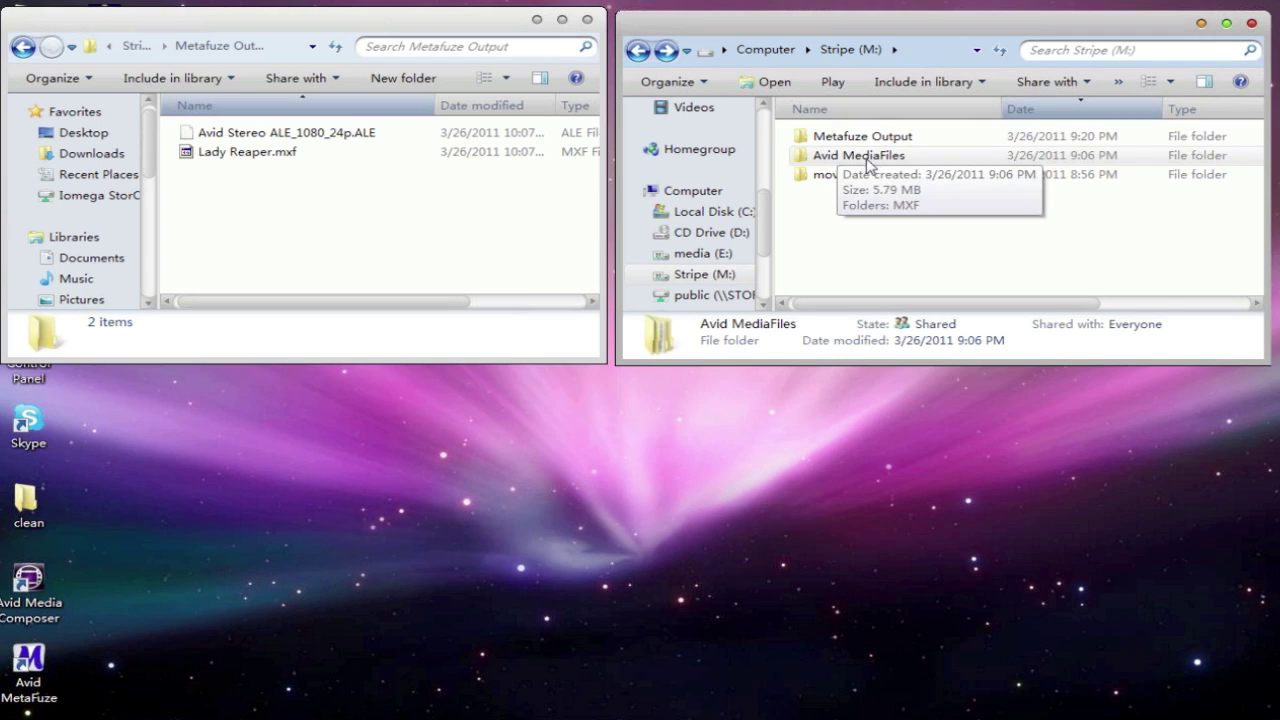
double_click(866, 158)
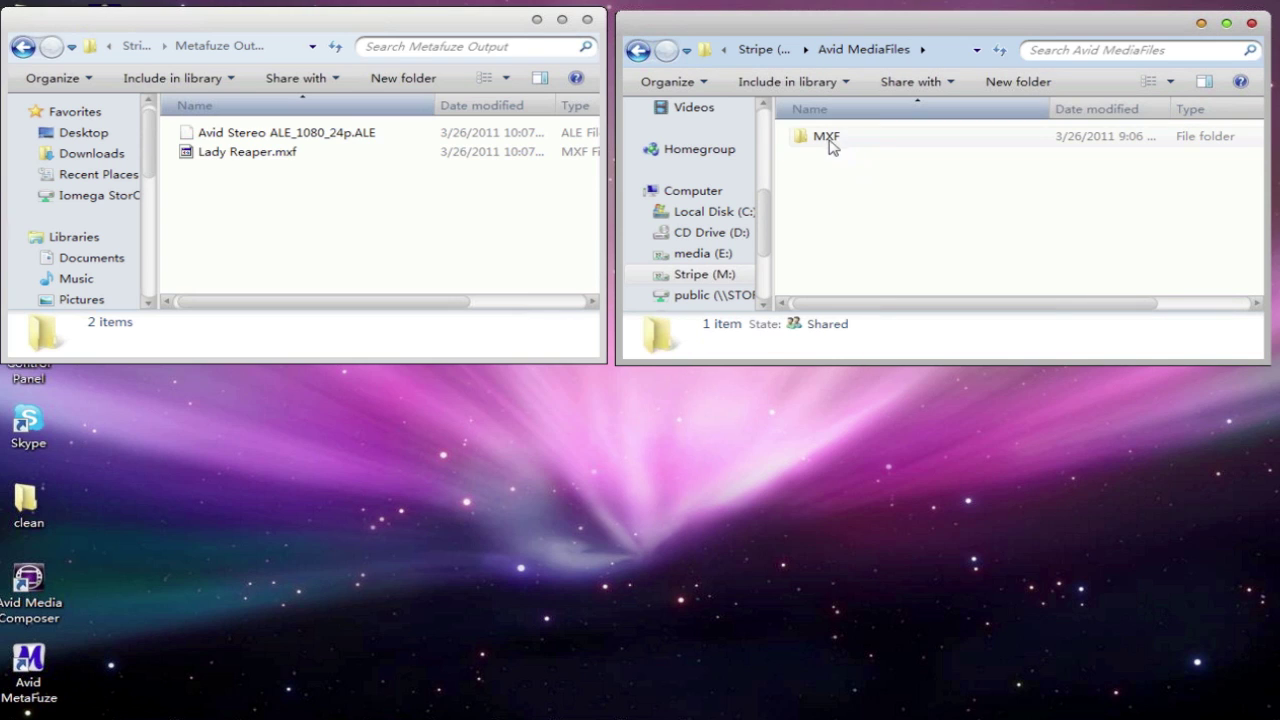
double_click(826, 140)
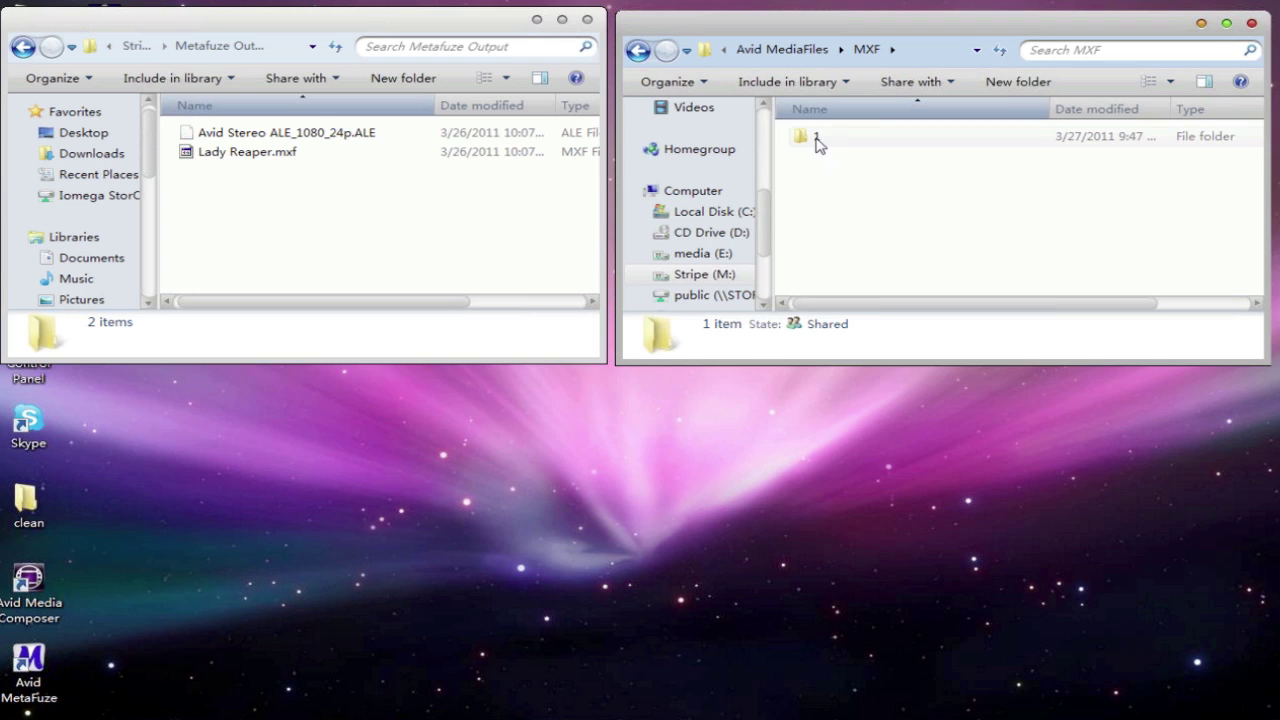
double_click(815, 139)
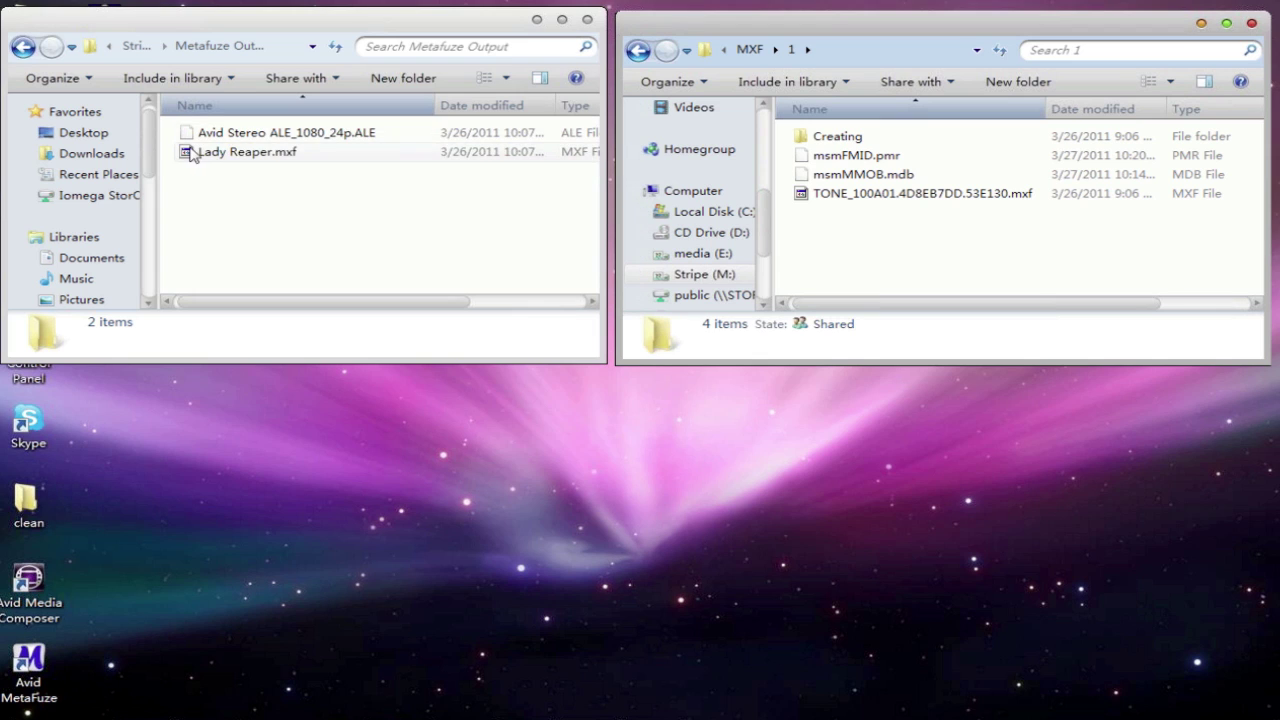
- Move Lady Reaper.mxf from Metafuze Output into MXF\1 and return to Media Composer
drag(192, 152, 857, 265)
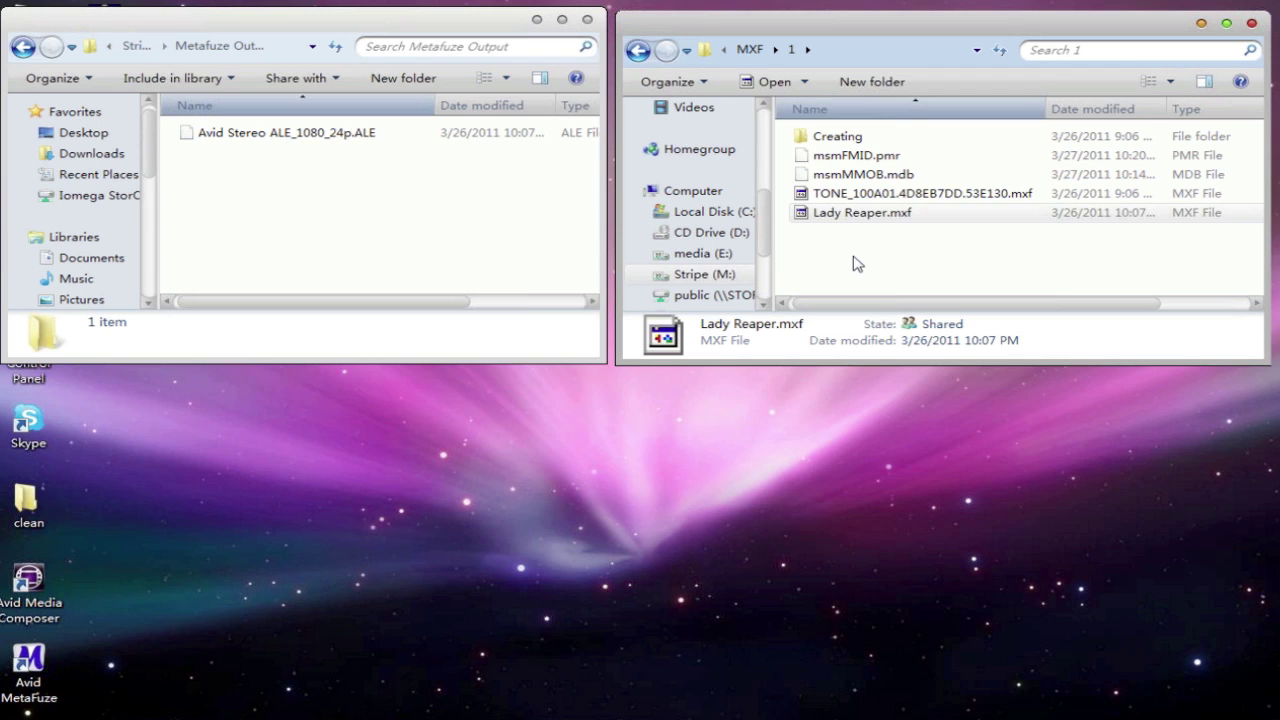
mouse_move(548, 712)
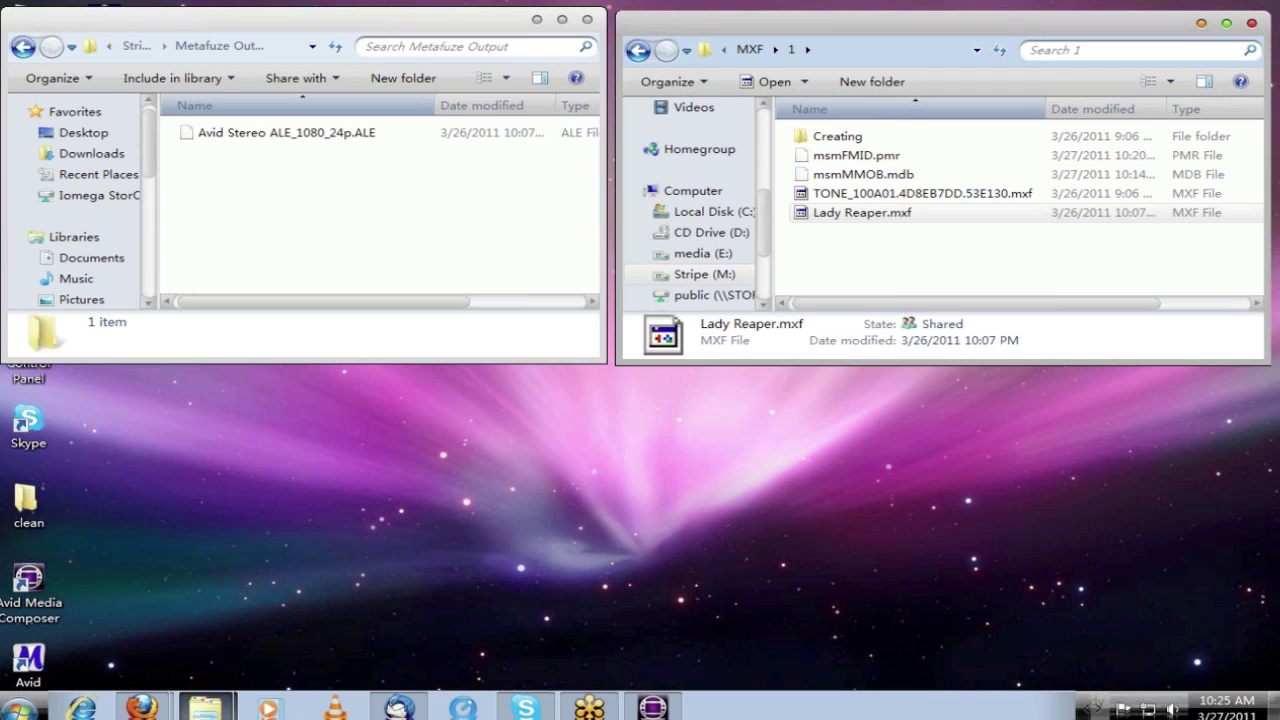
click(660, 707)
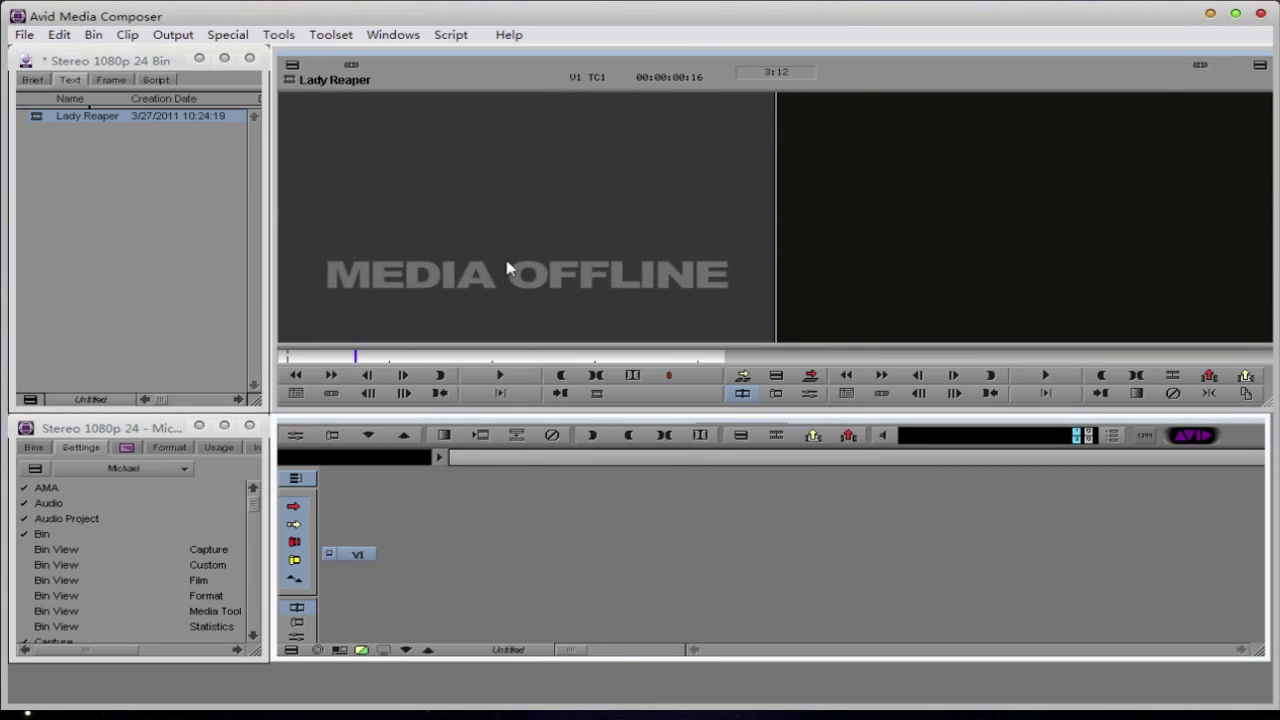
- Relink Lady Reaper to media on Stripe (M:), with Match case off and Any video format
click(35, 118)
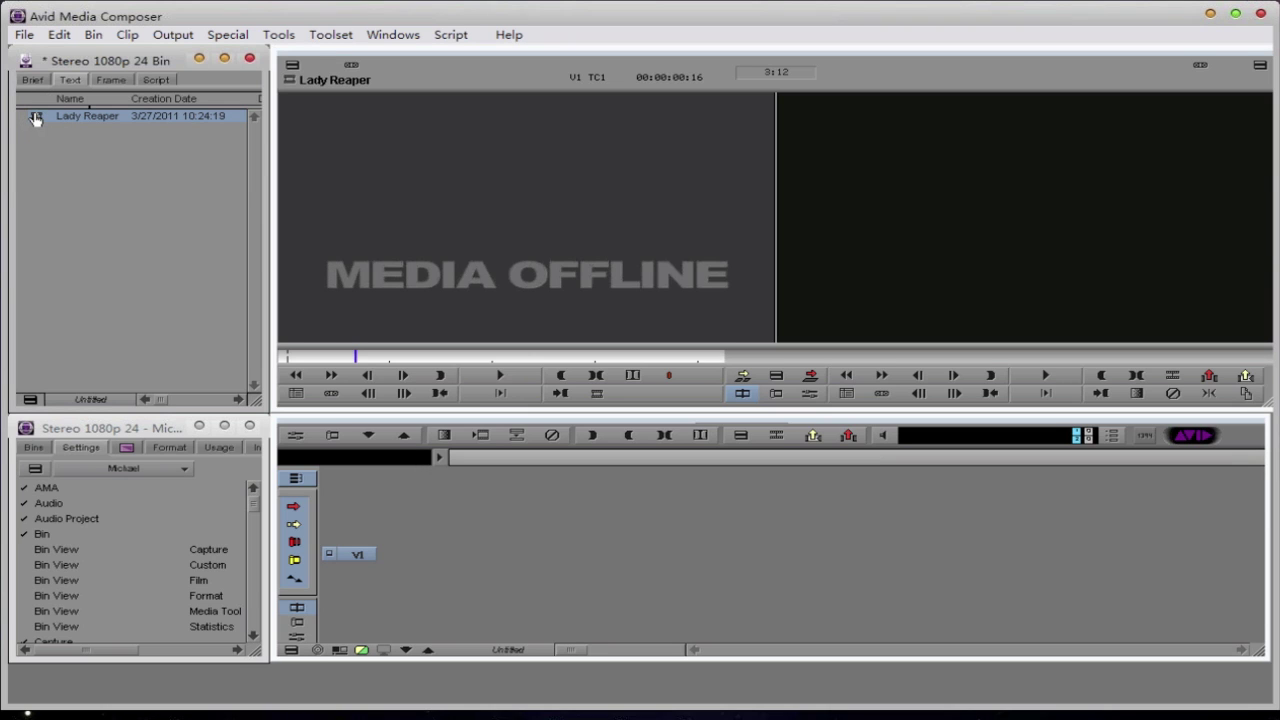
right_click(35, 115)
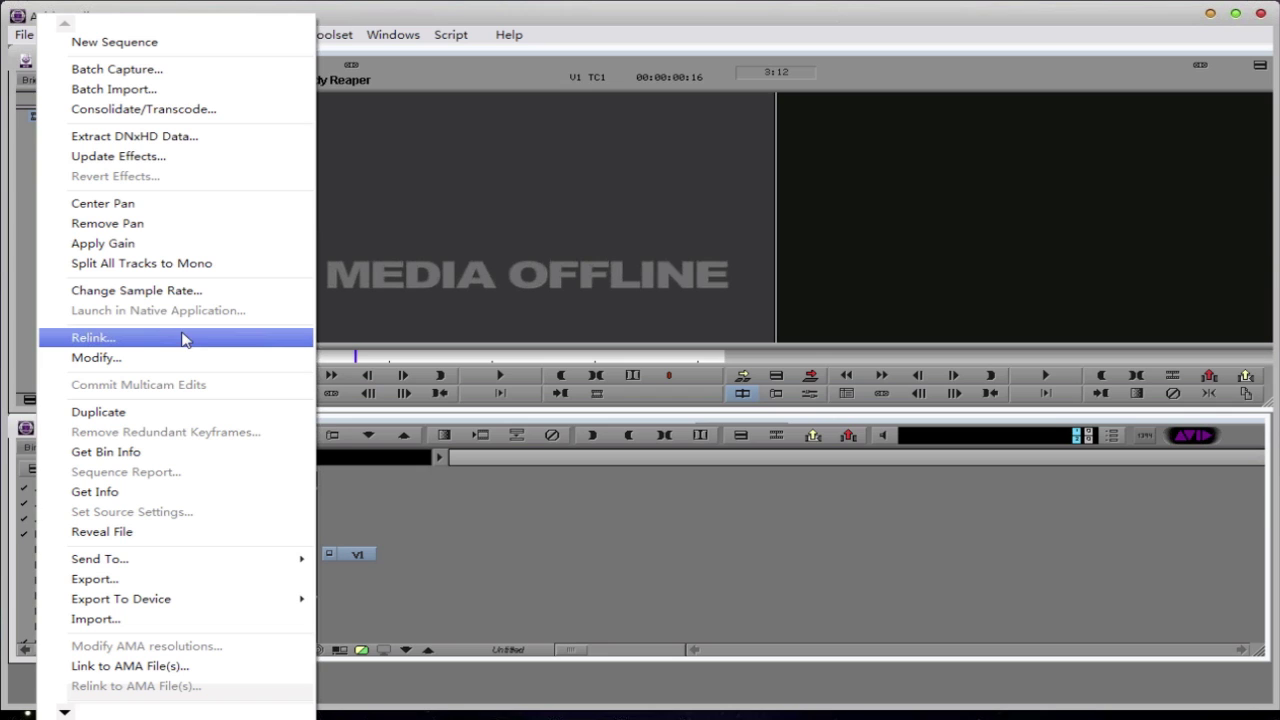
click(200, 338)
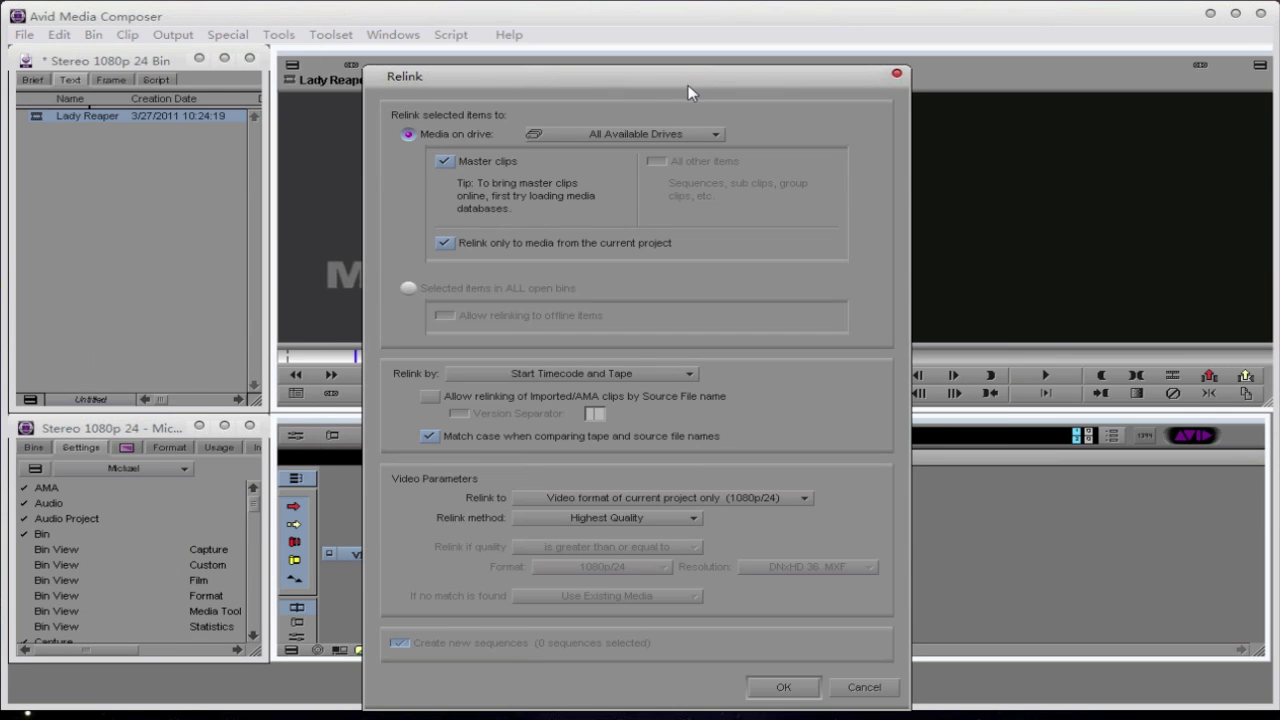
drag(688, 74, 705, 44)
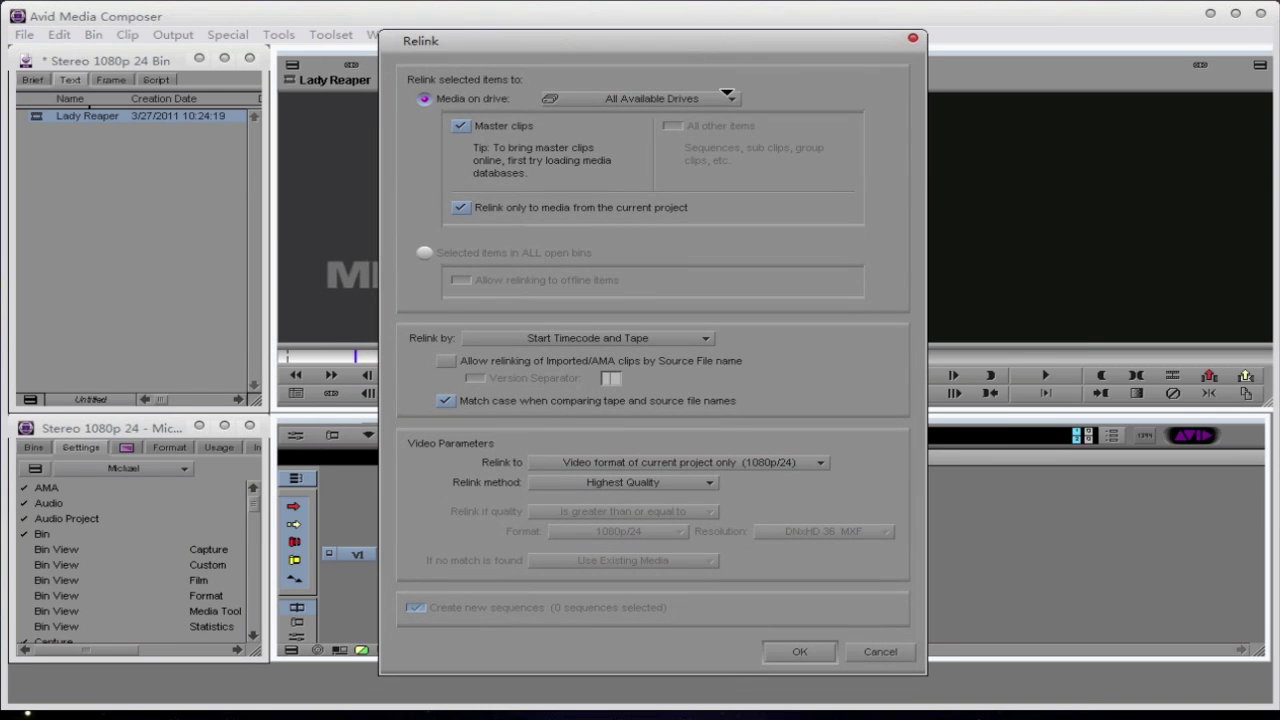
click(727, 95)
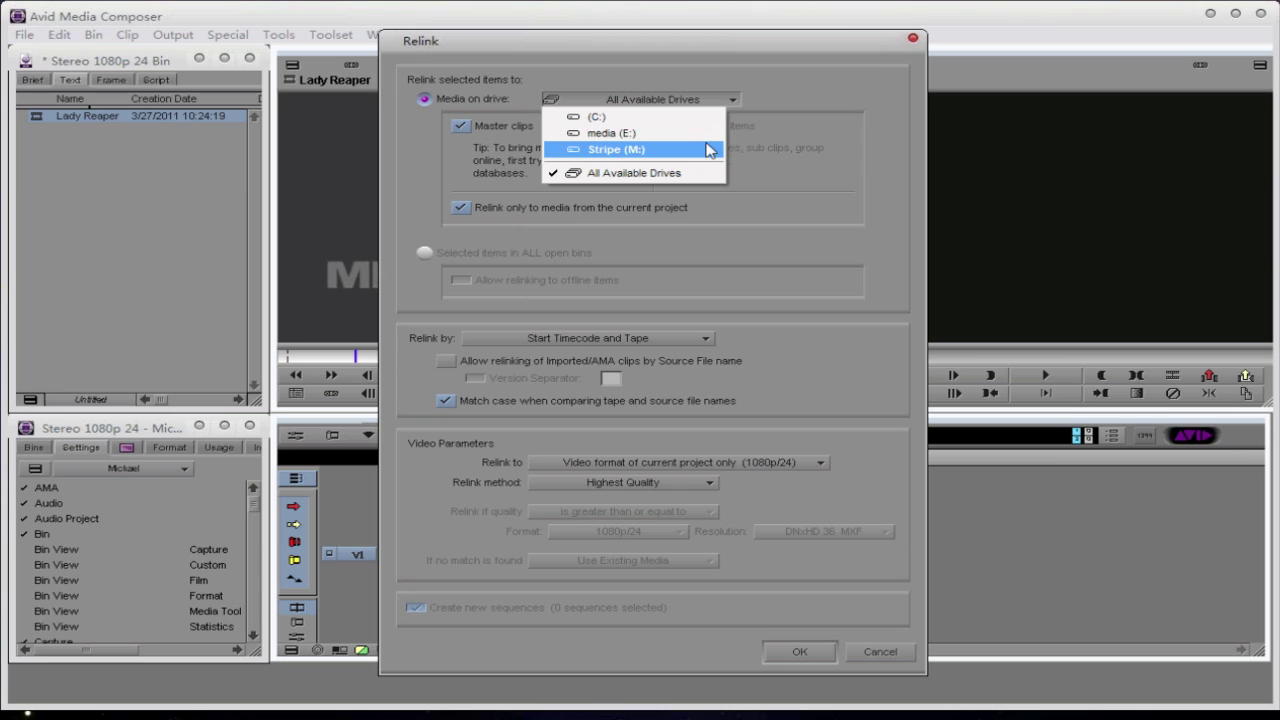
click(709, 149)
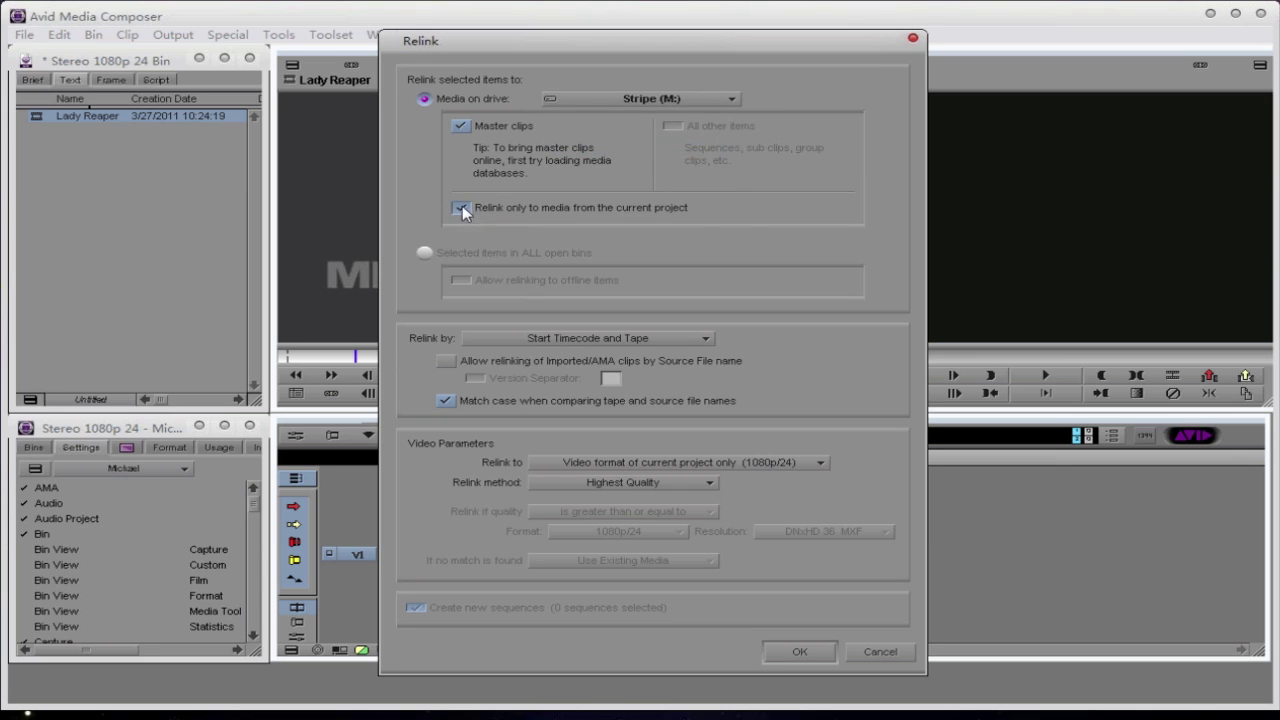
click(447, 401)
click(700, 463)
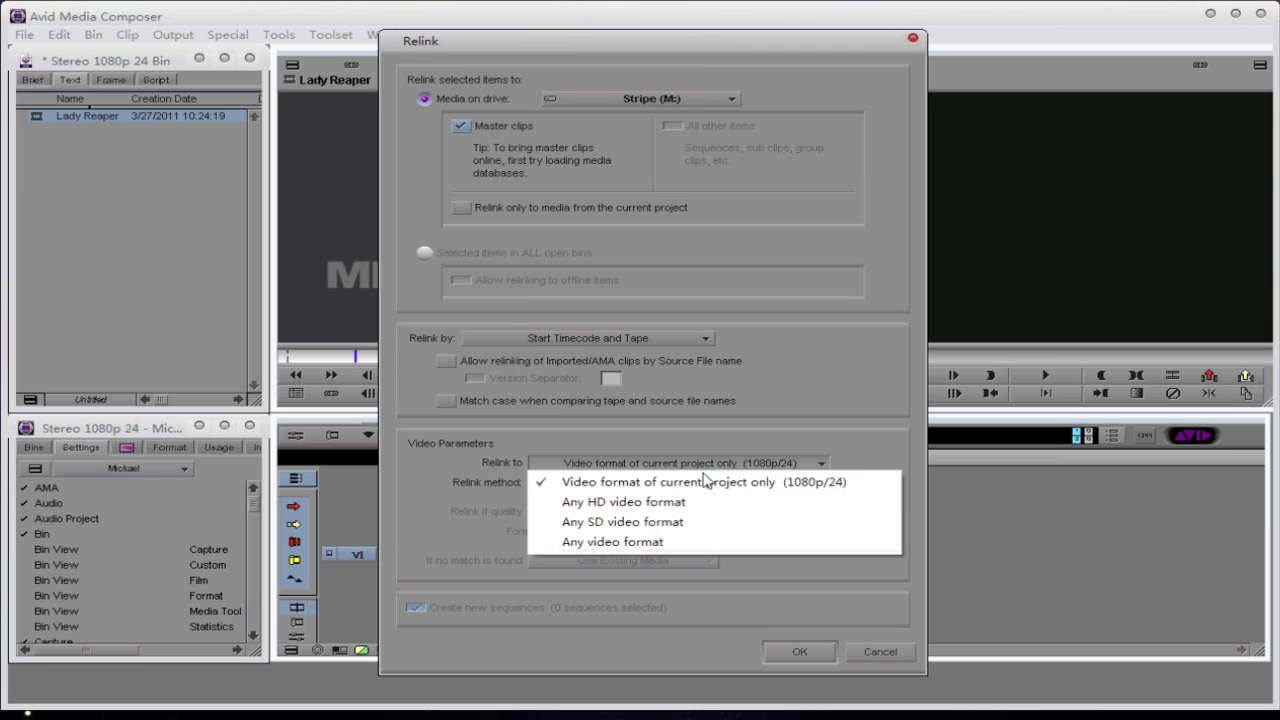
click(702, 541)
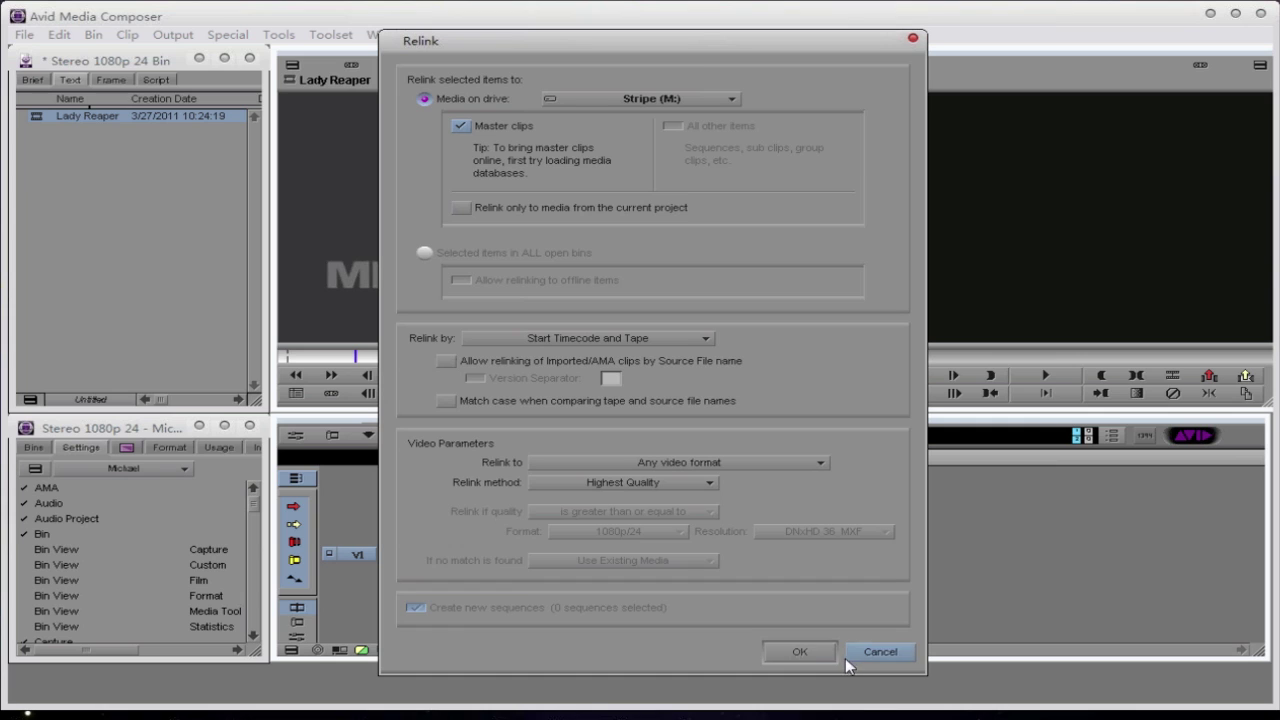
click(808, 655)
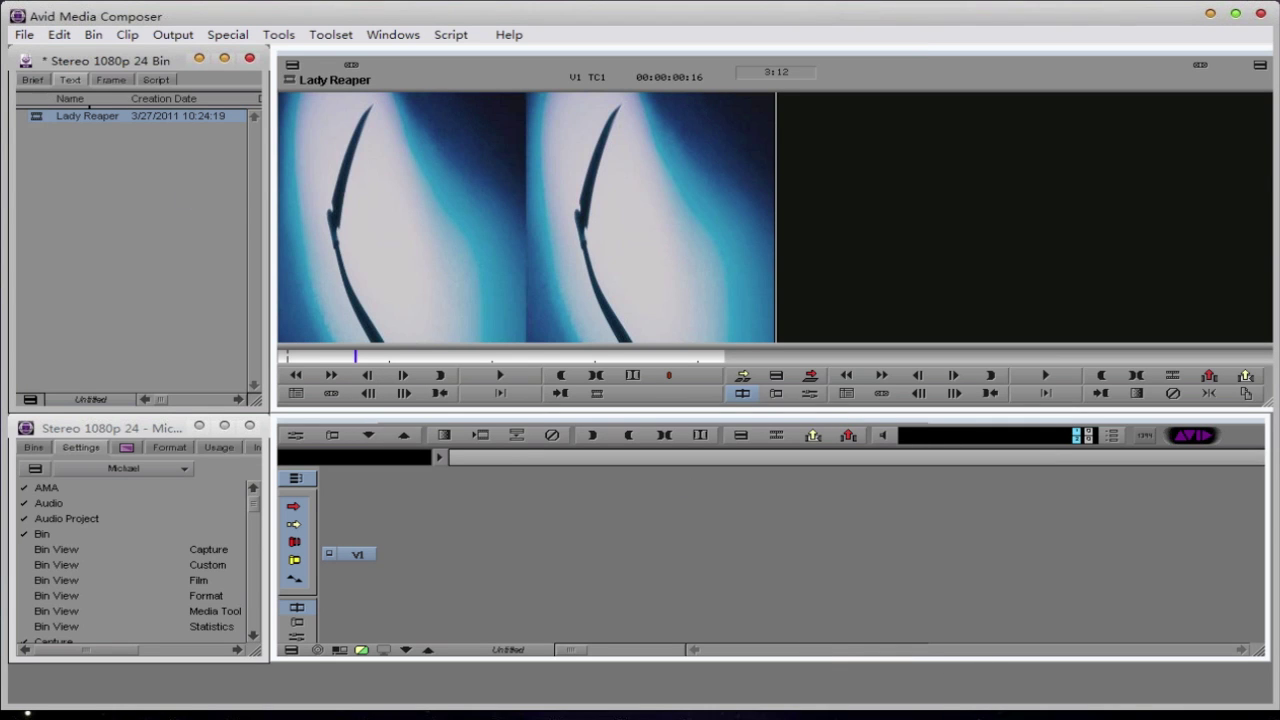
- Scrub the Lady Reaper clip in the source monitor, settling at 00:00:01:23
click(339, 356)
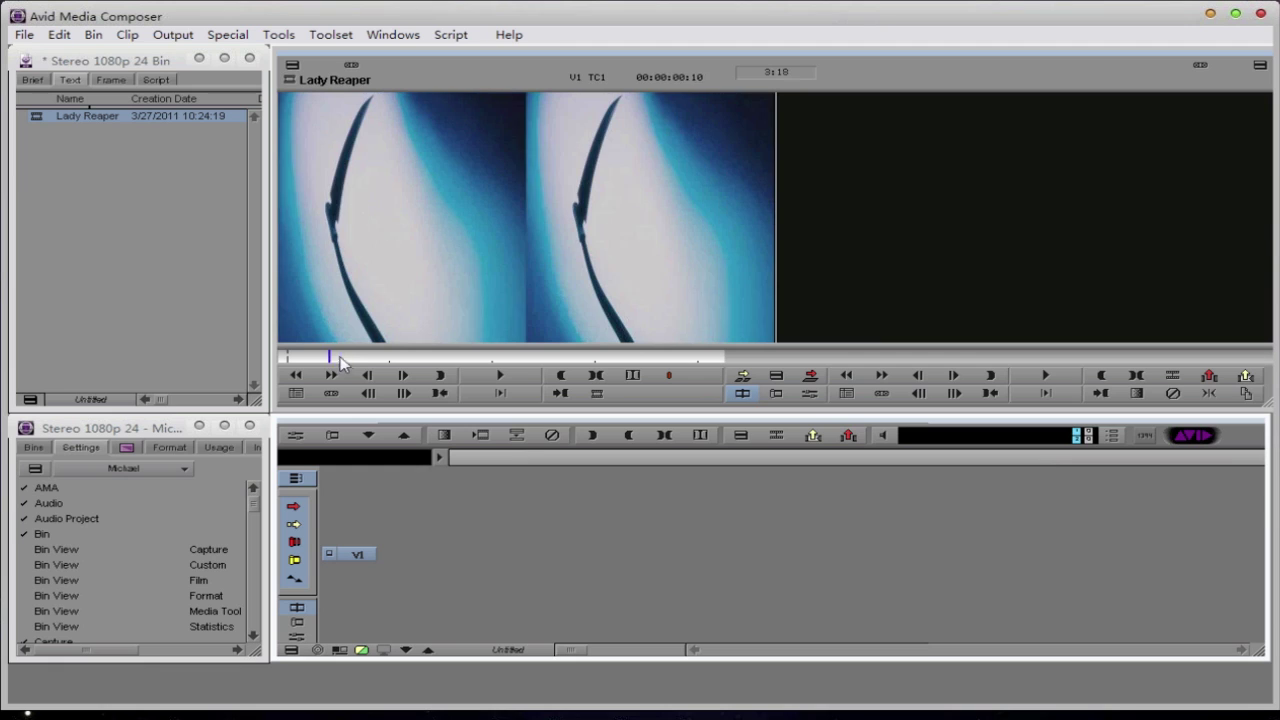
drag(340, 358, 504, 358)
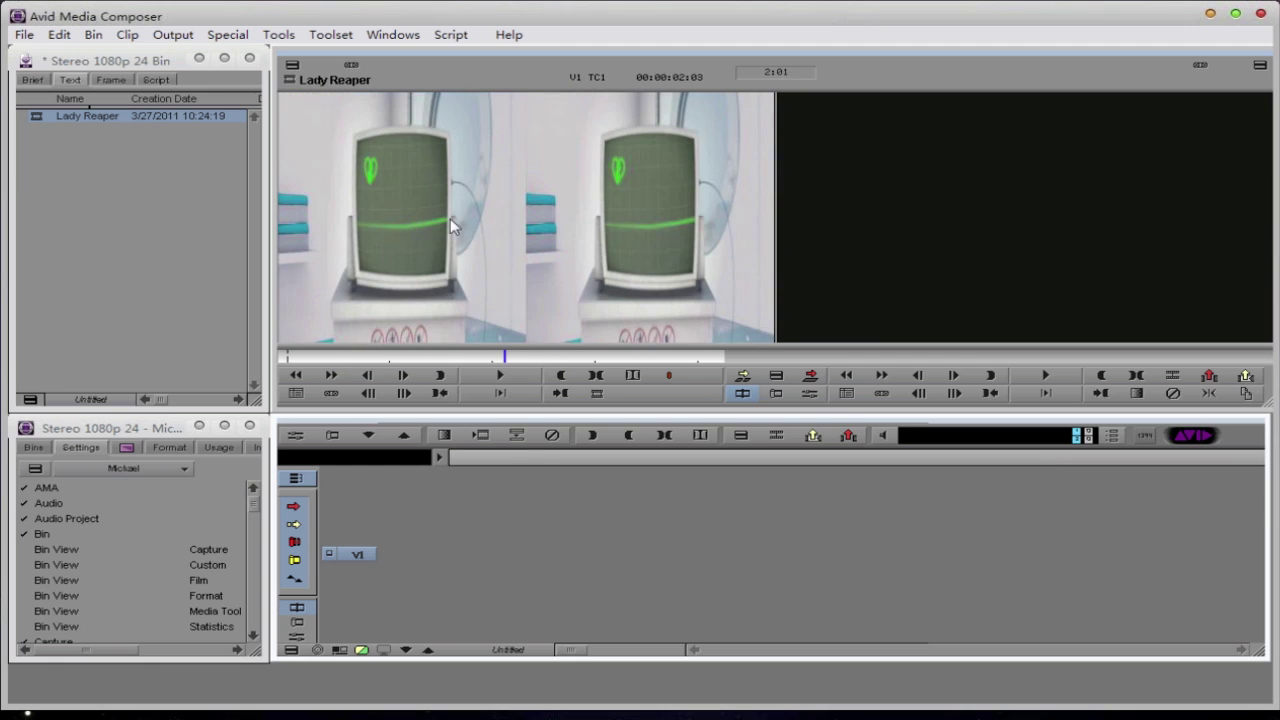
click(513, 357)
drag(514, 358, 488, 358)
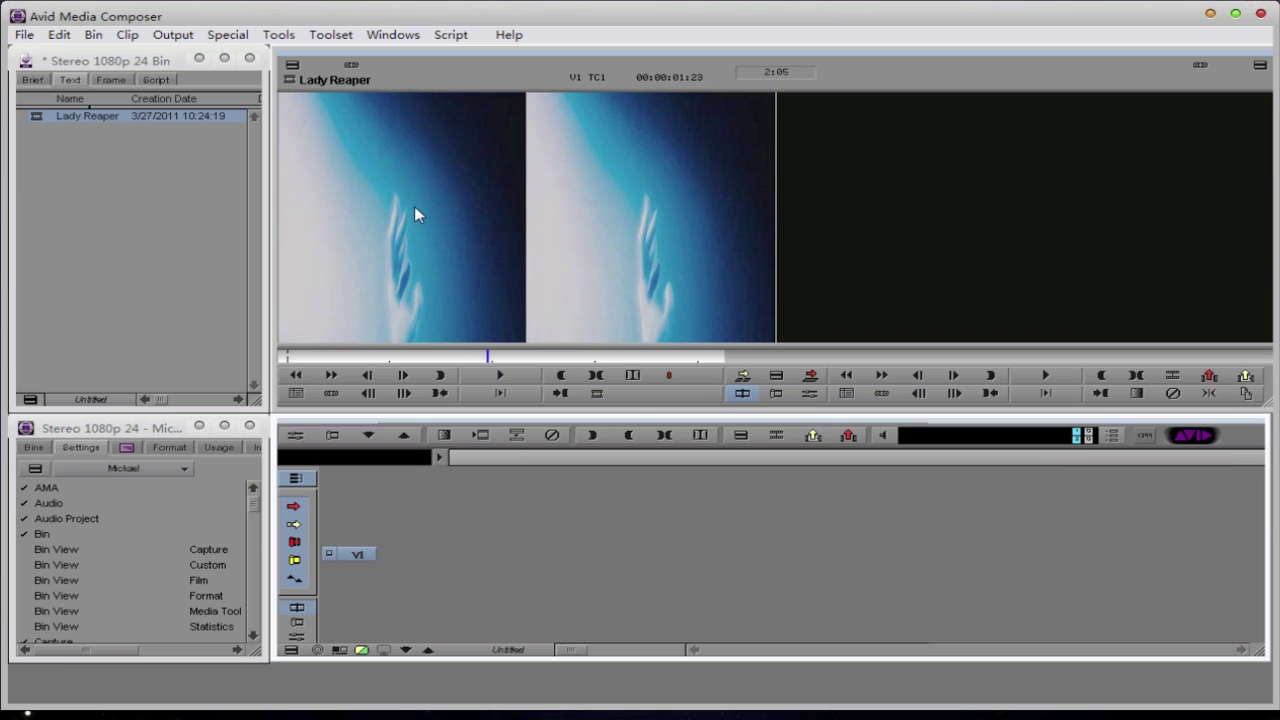
- Drag the clip into the Timeline to create Untitled Sequence.01 on V1, then scrub it
drag(417, 202, 443, 560)
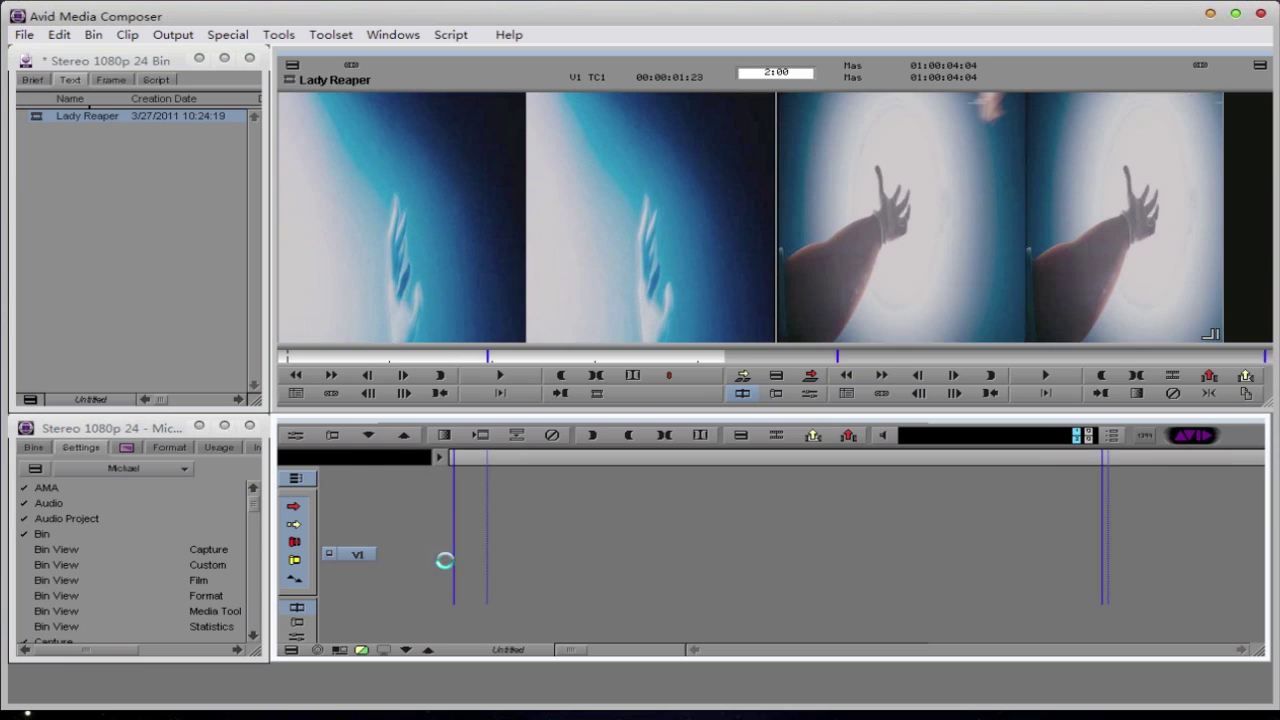
mouse_move(554, 455)
mouse_down()
mouse_move(518, 456)
mouse_move(558, 461)
mouse_up()
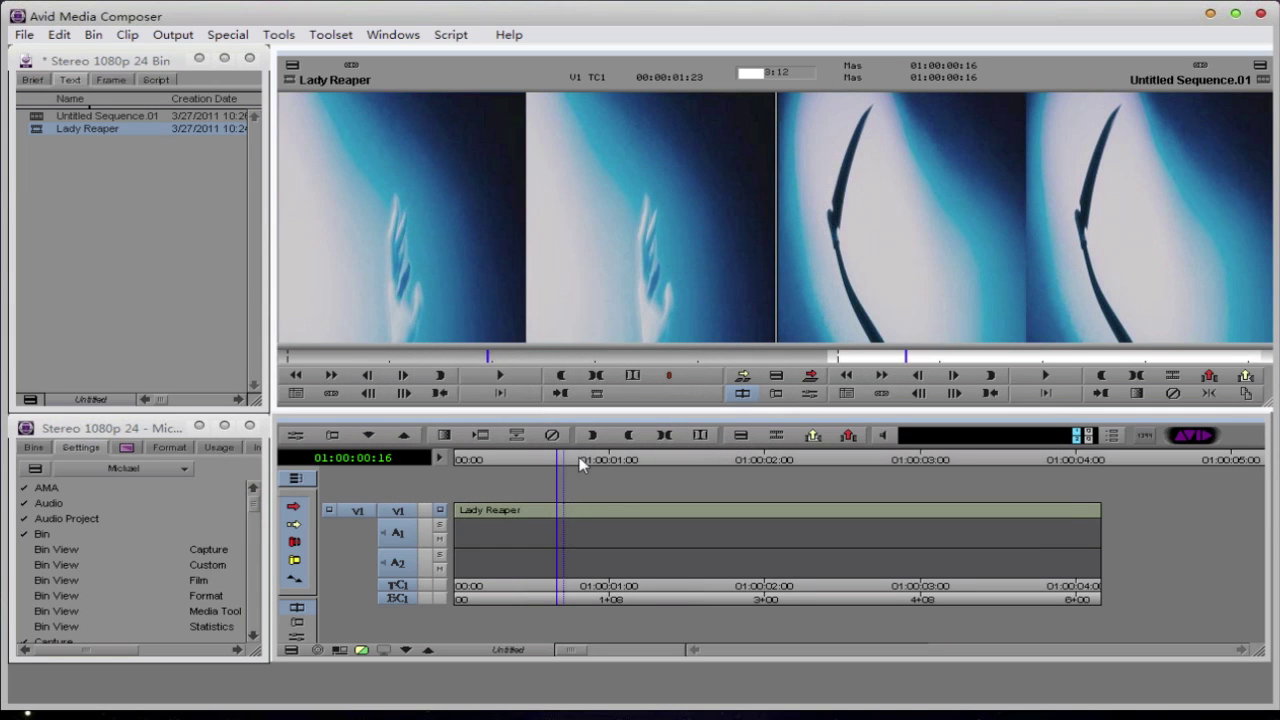
click(580, 460)
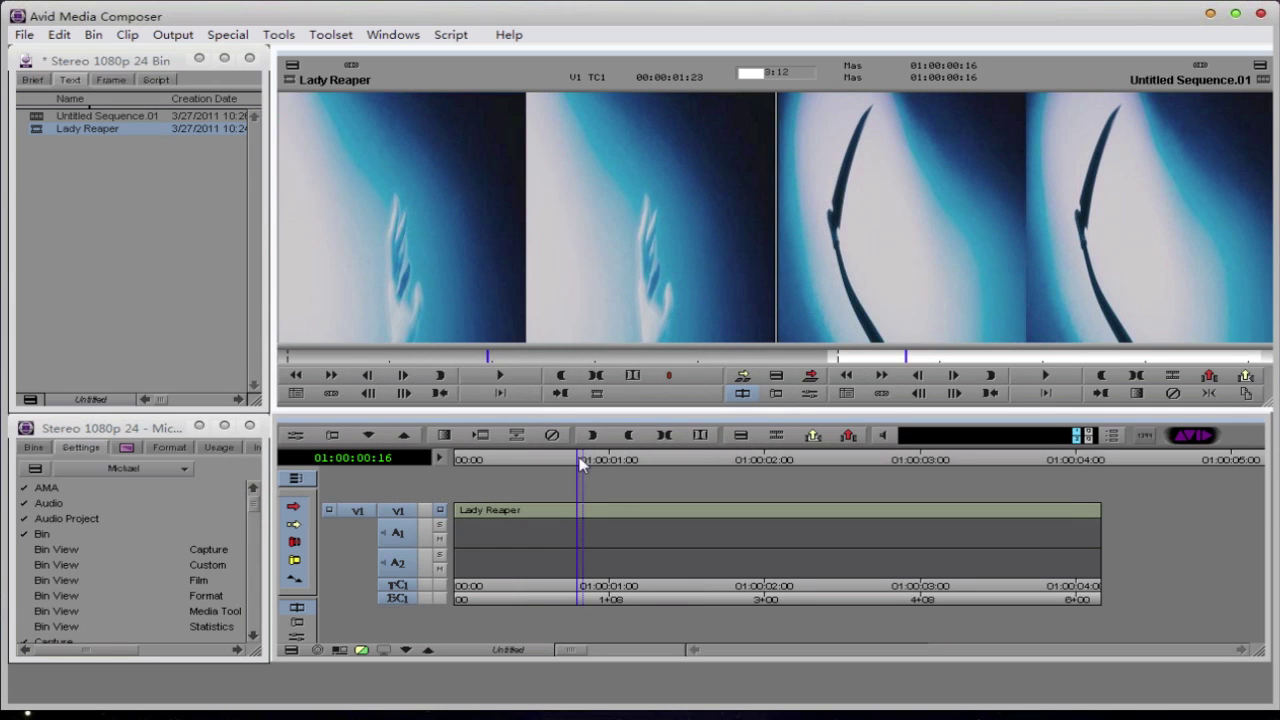
drag(582, 463, 797, 460)
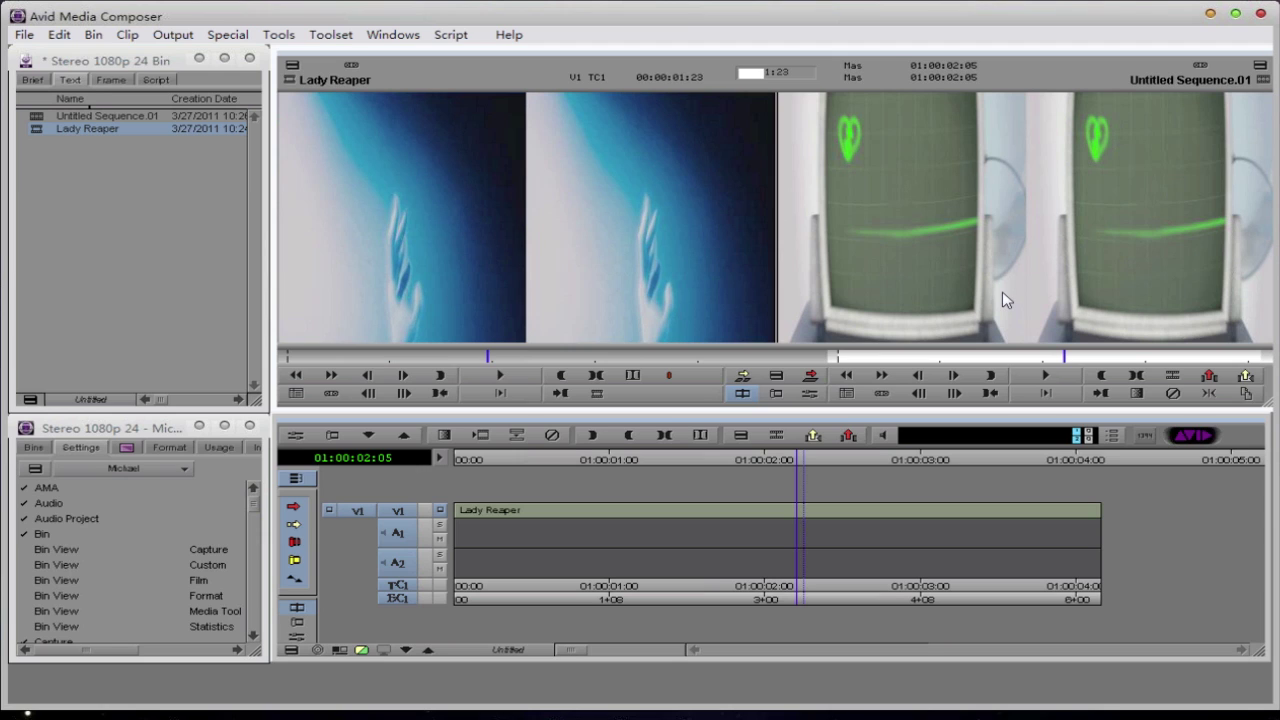
- In Composer Settings from the record monitor, choose Side/Side as the Stereo Frame Layout and apply it
right_click(919, 203)
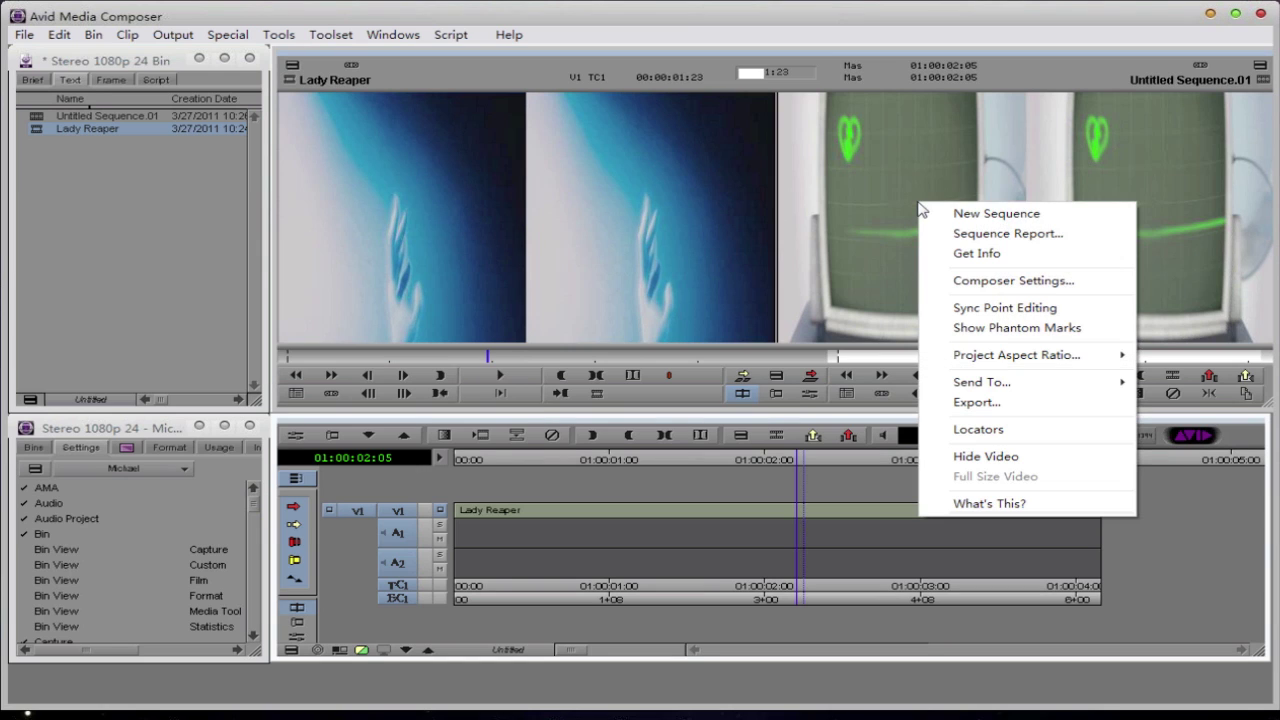
click(1106, 281)
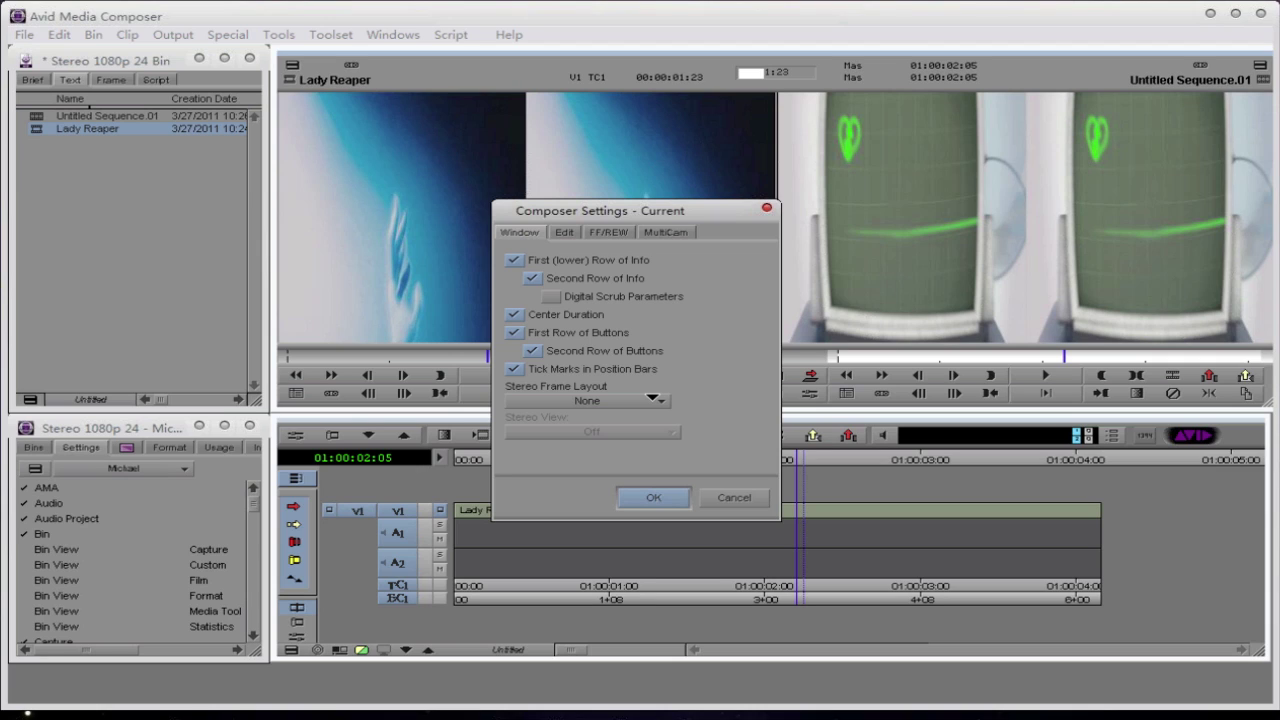
click(650, 397)
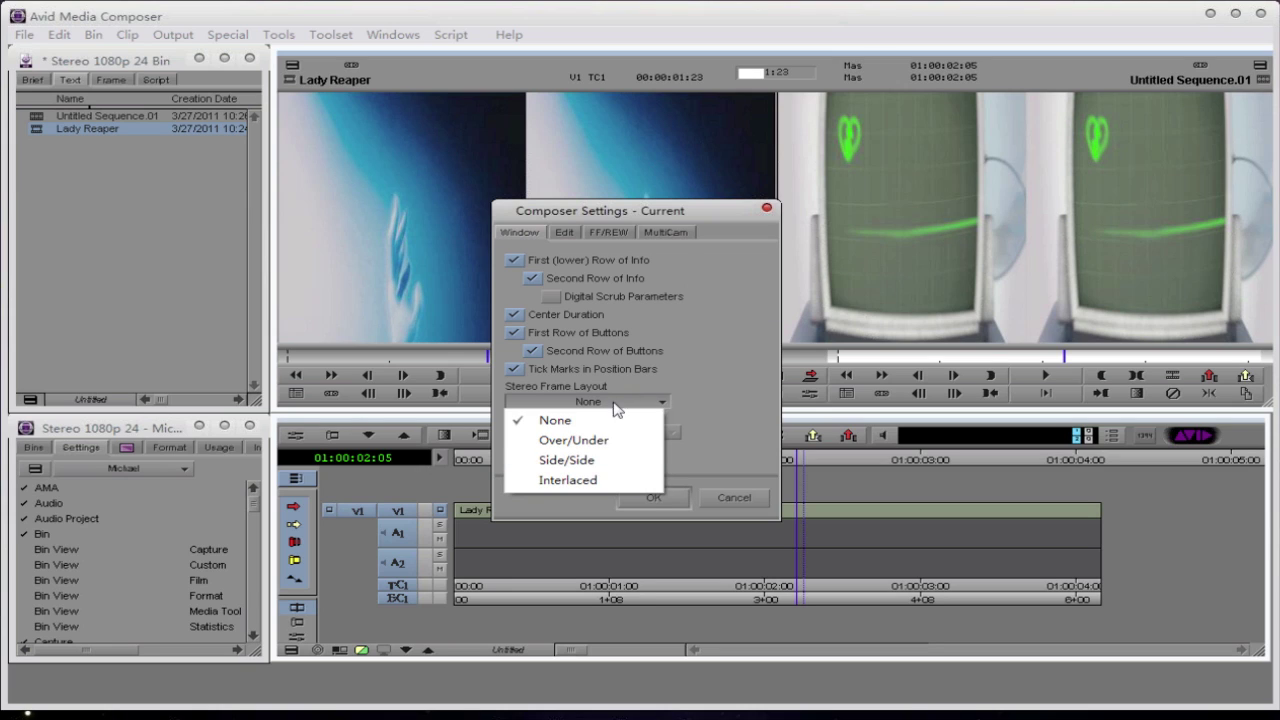
click(599, 463)
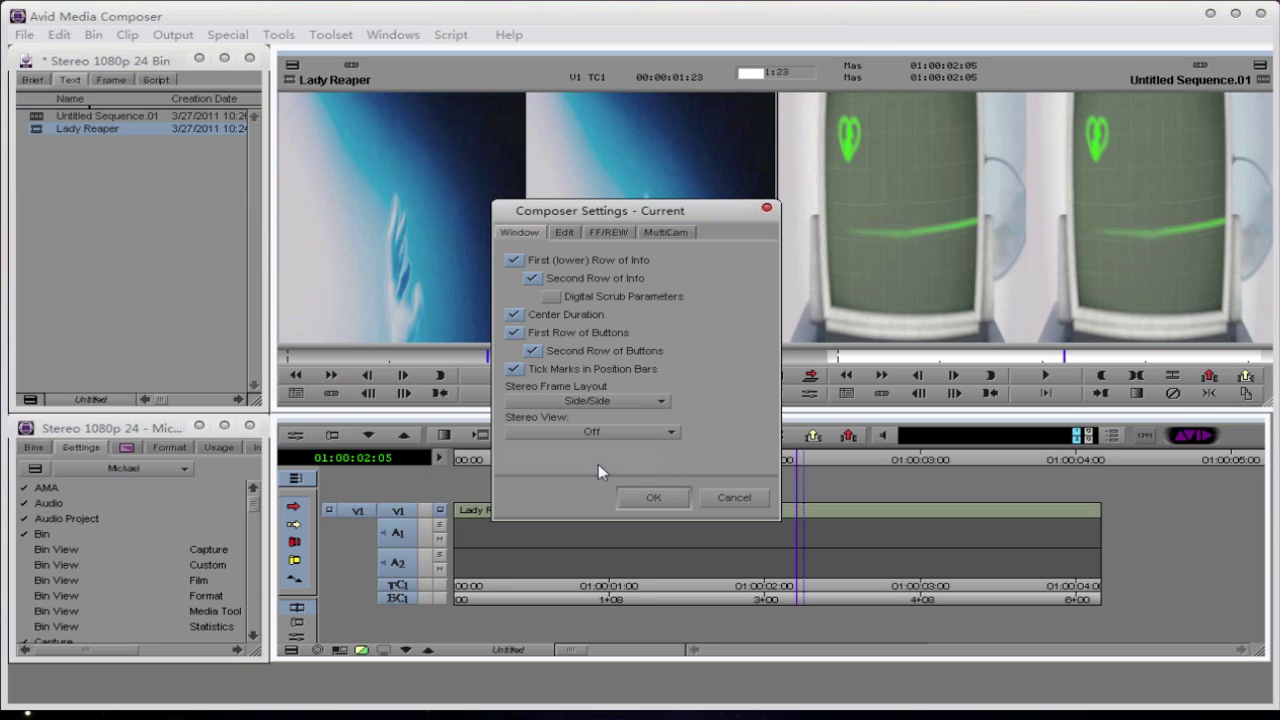
click(651, 497)
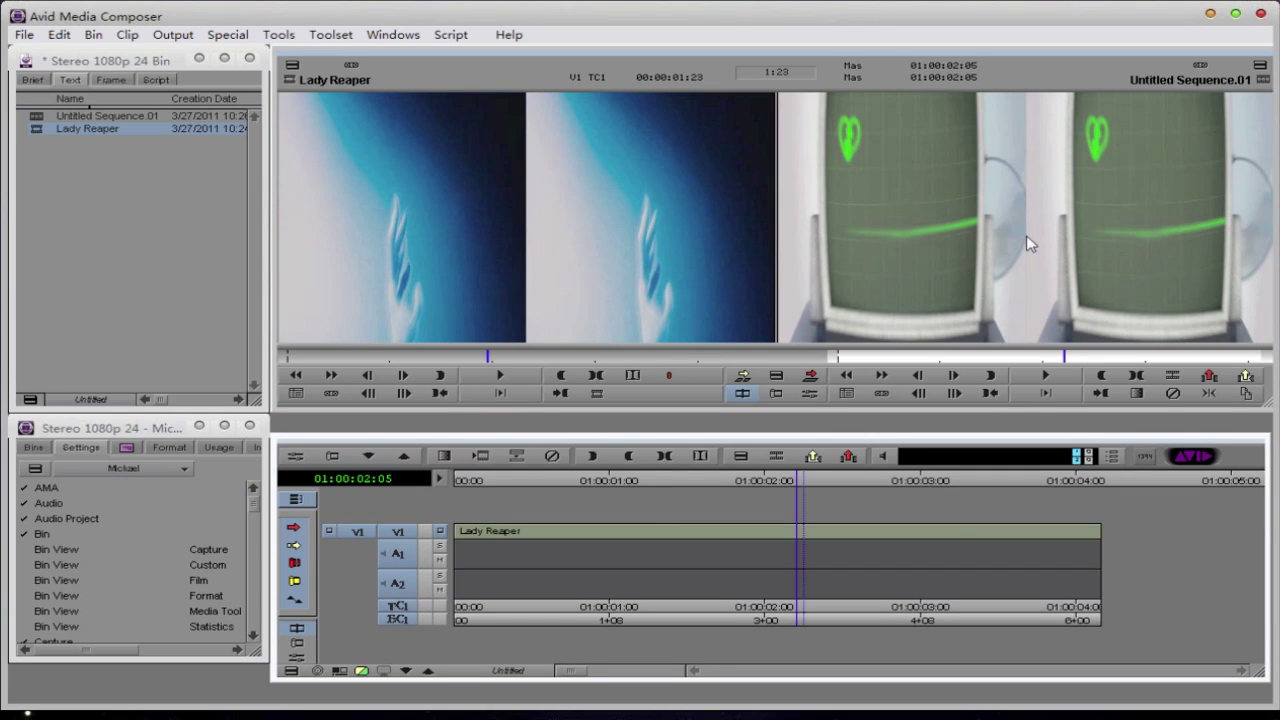
- Reopen Composer Settings from the record monitor and expand the Stereo View drop-down, currently Off
right_click(924, 222)
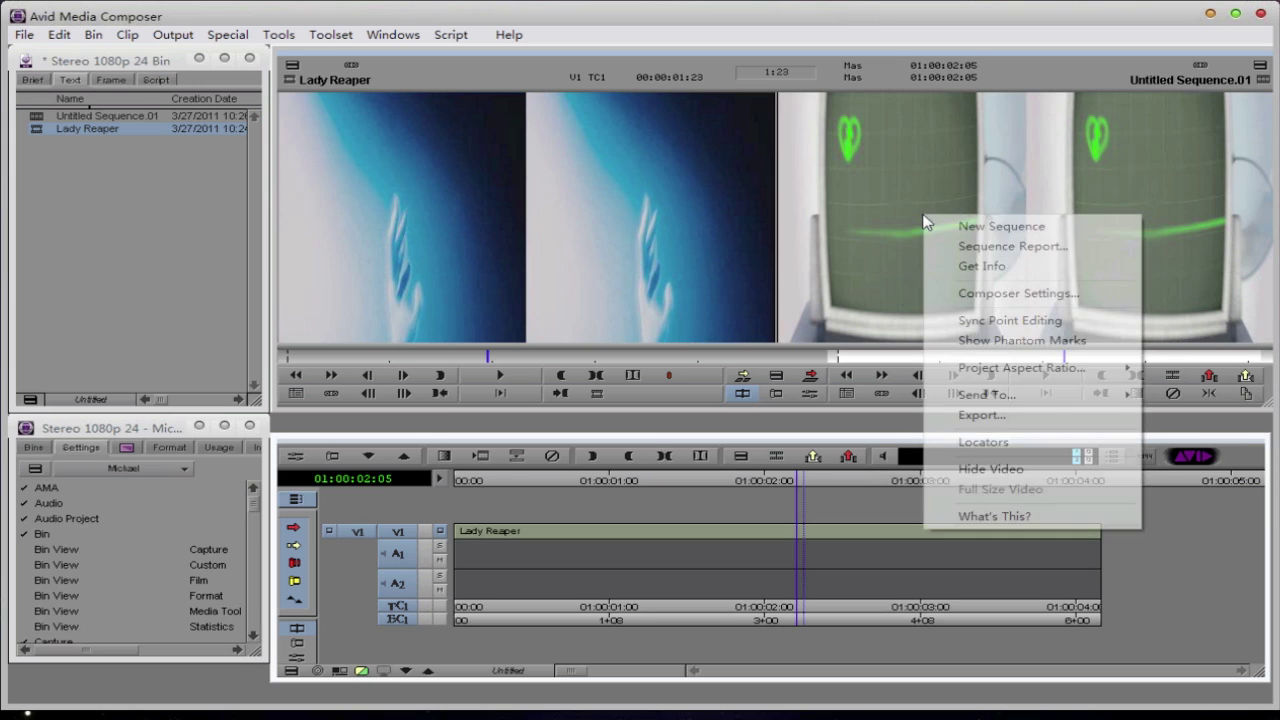
click(962, 292)
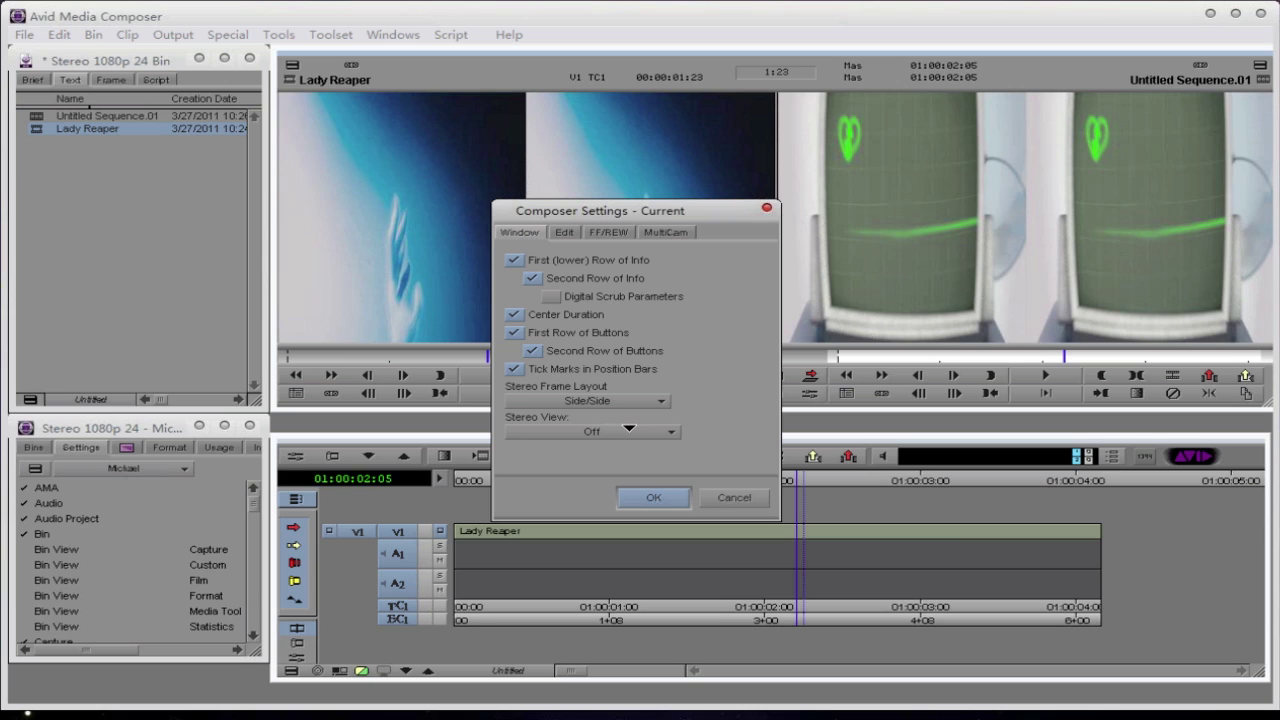
click(630, 432)
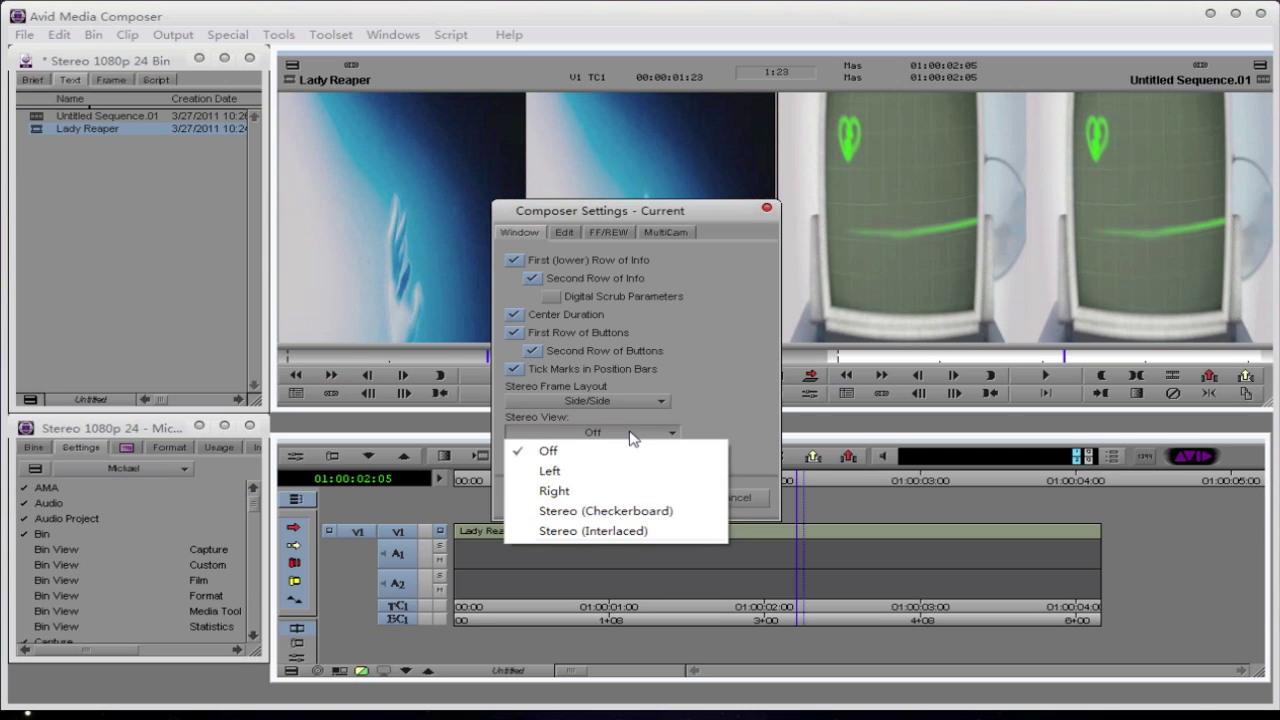